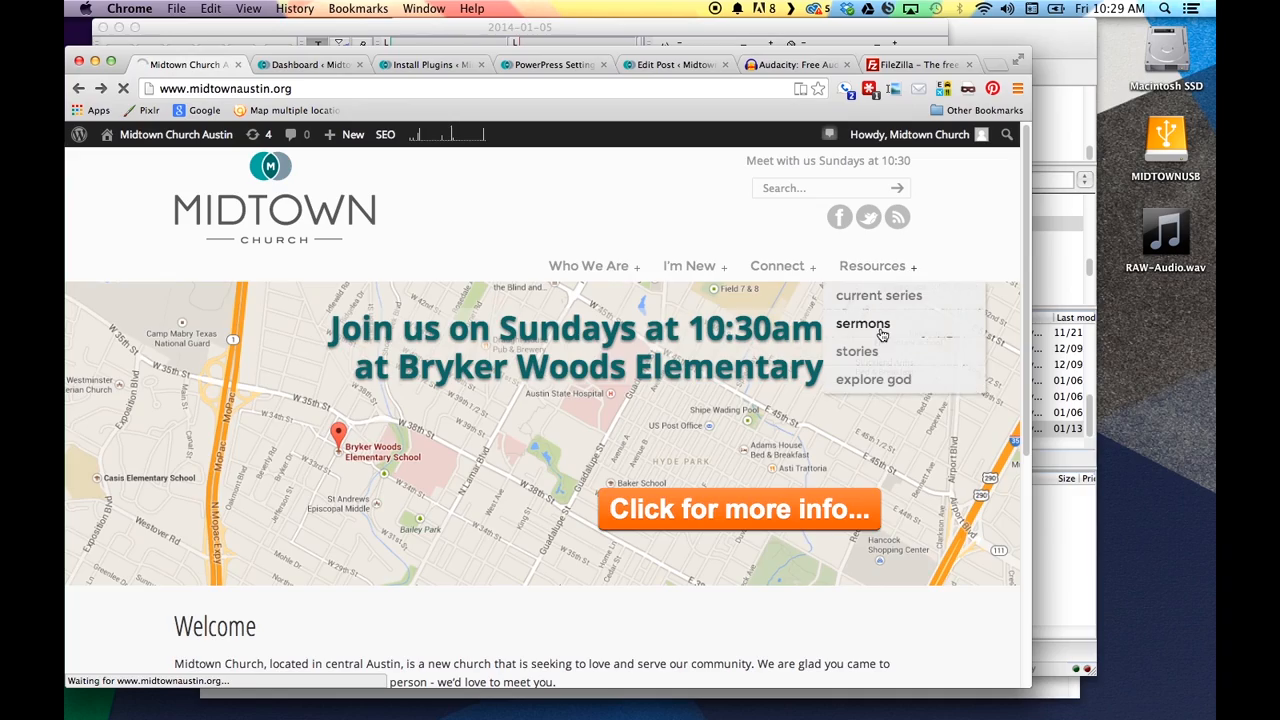
Switch to iTunes to view the Midtown Church Austin podcast page, and return to Chrome
key("ctrl+Up")
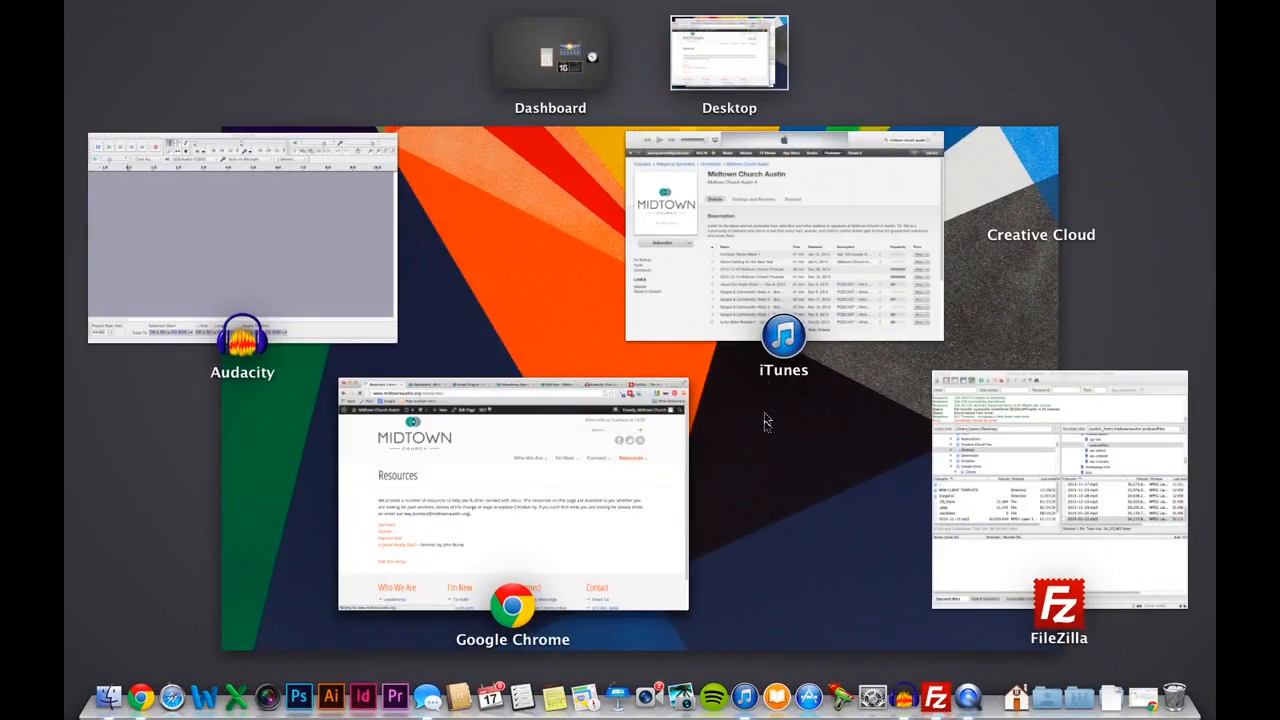
left_click(731, 262)
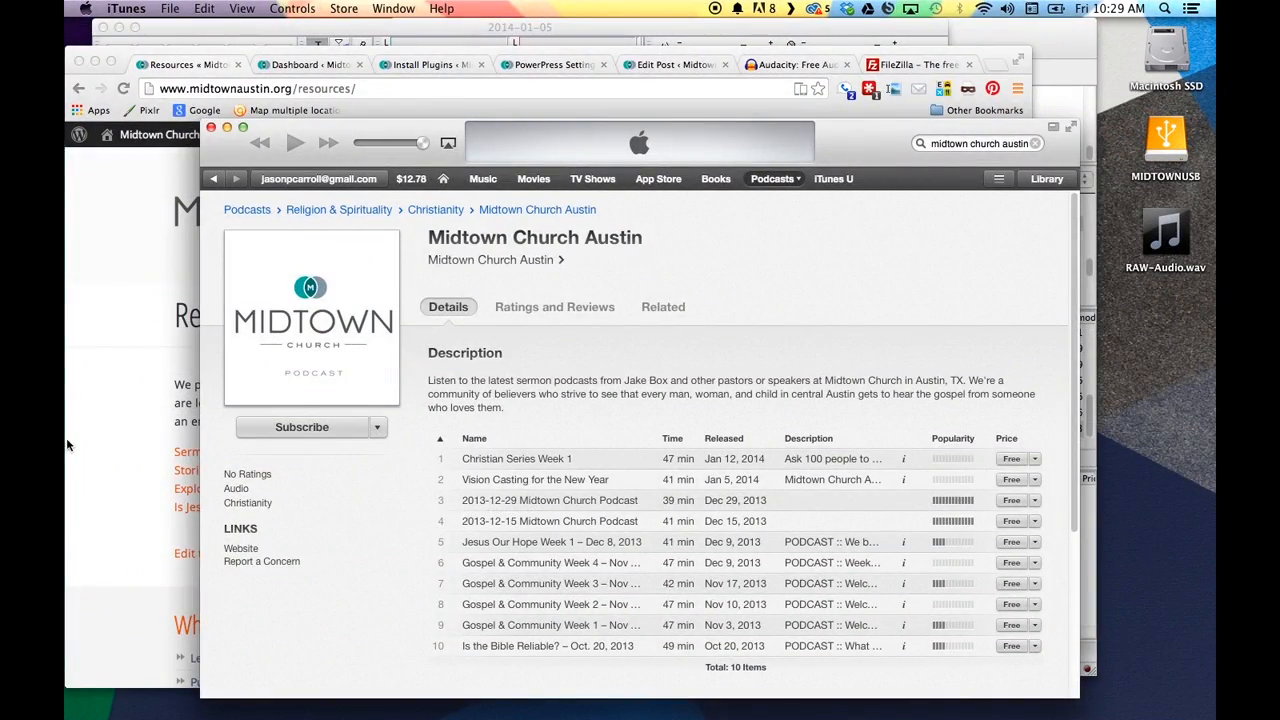
left_click(87, 350)
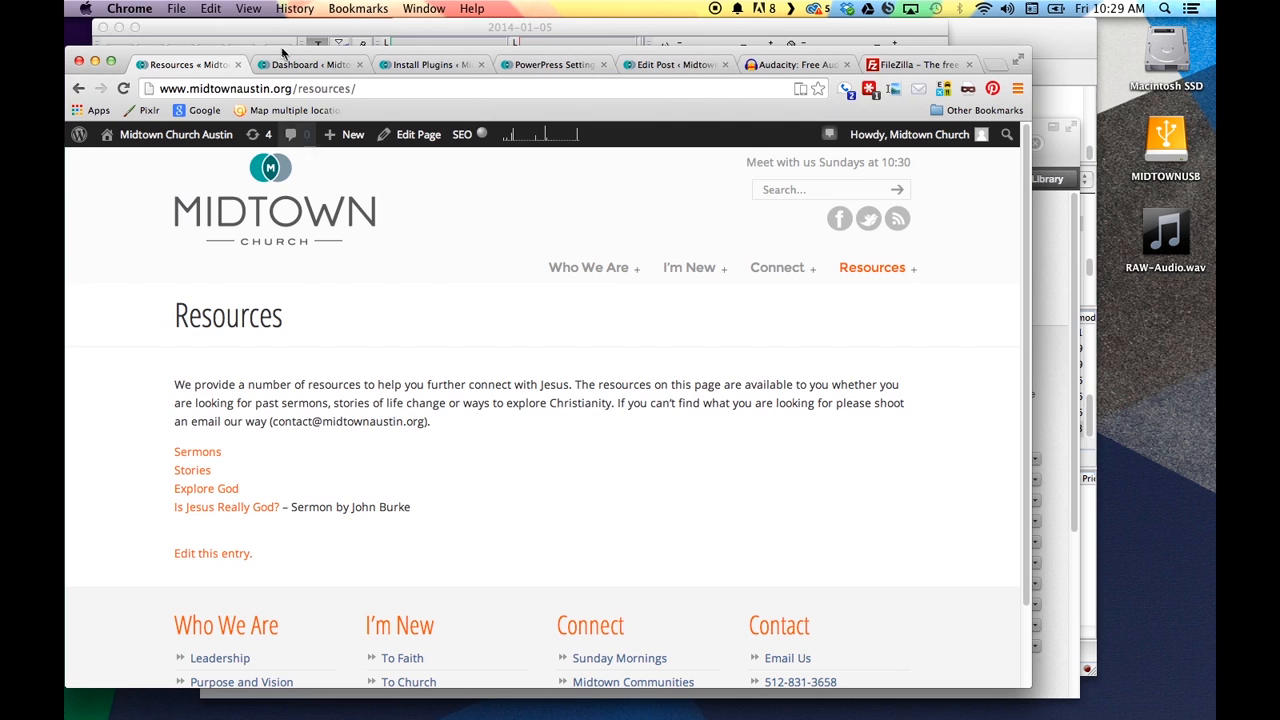
Look over the site's WordPress dashboard and the description of the Blubrry PowerPress Podcasting plugin
left_click(314, 66)
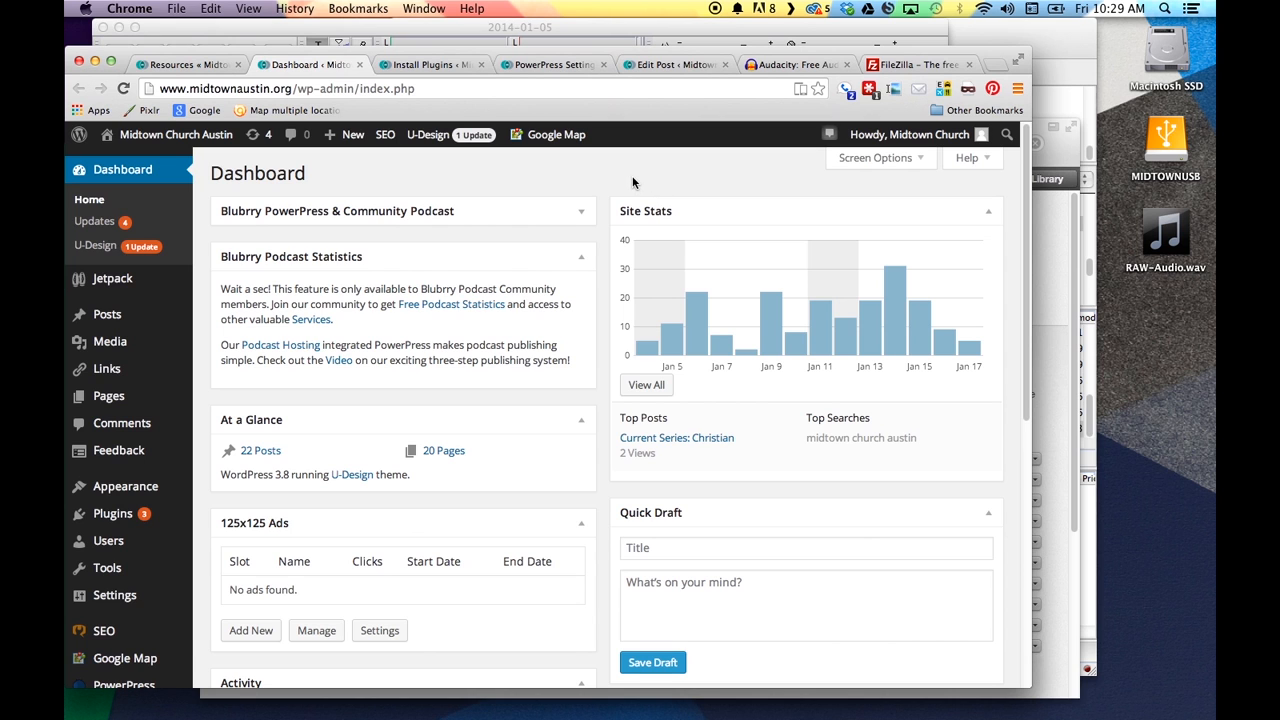
left_click(422, 66)
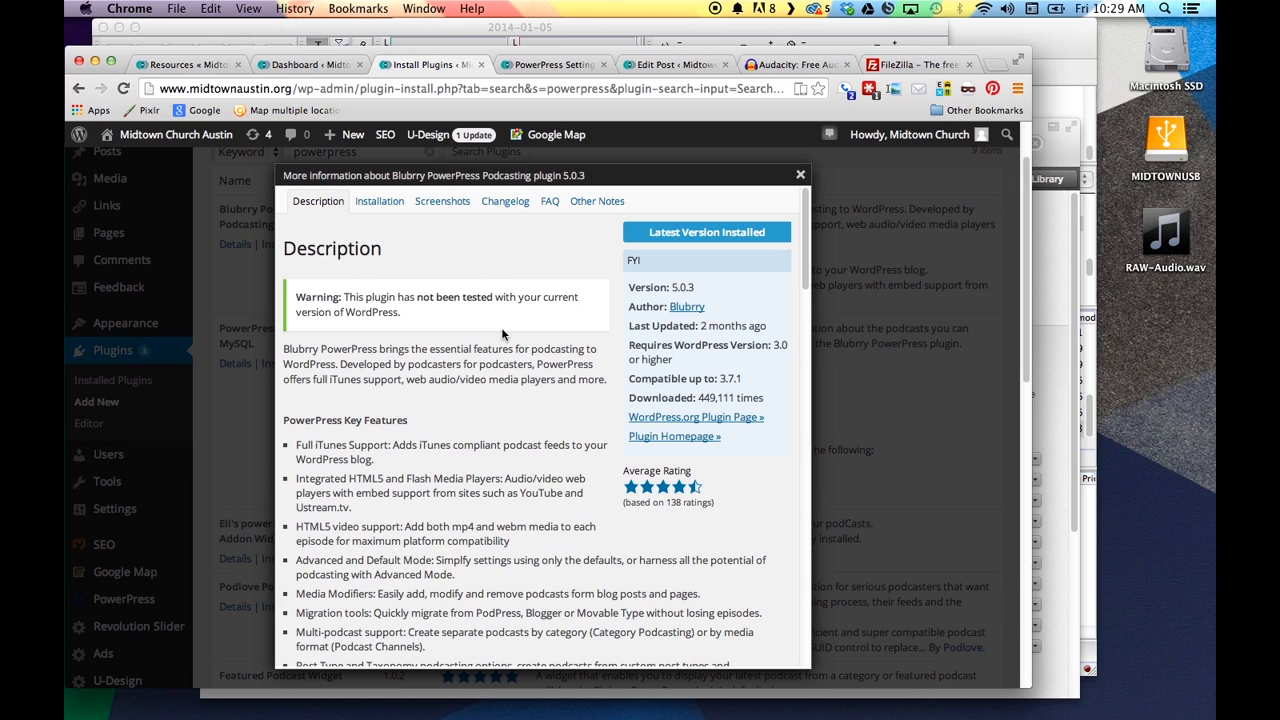
left_click_drag(393, 175, 480, 172)
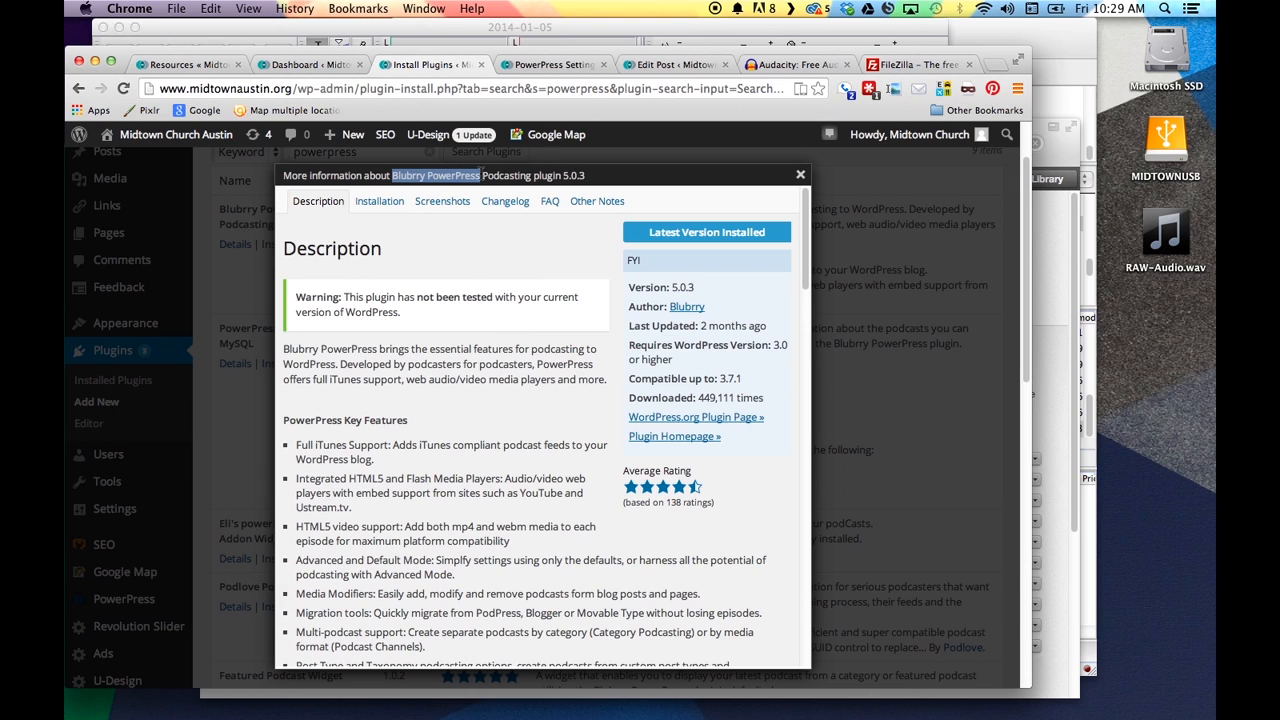
left_click(480, 173)
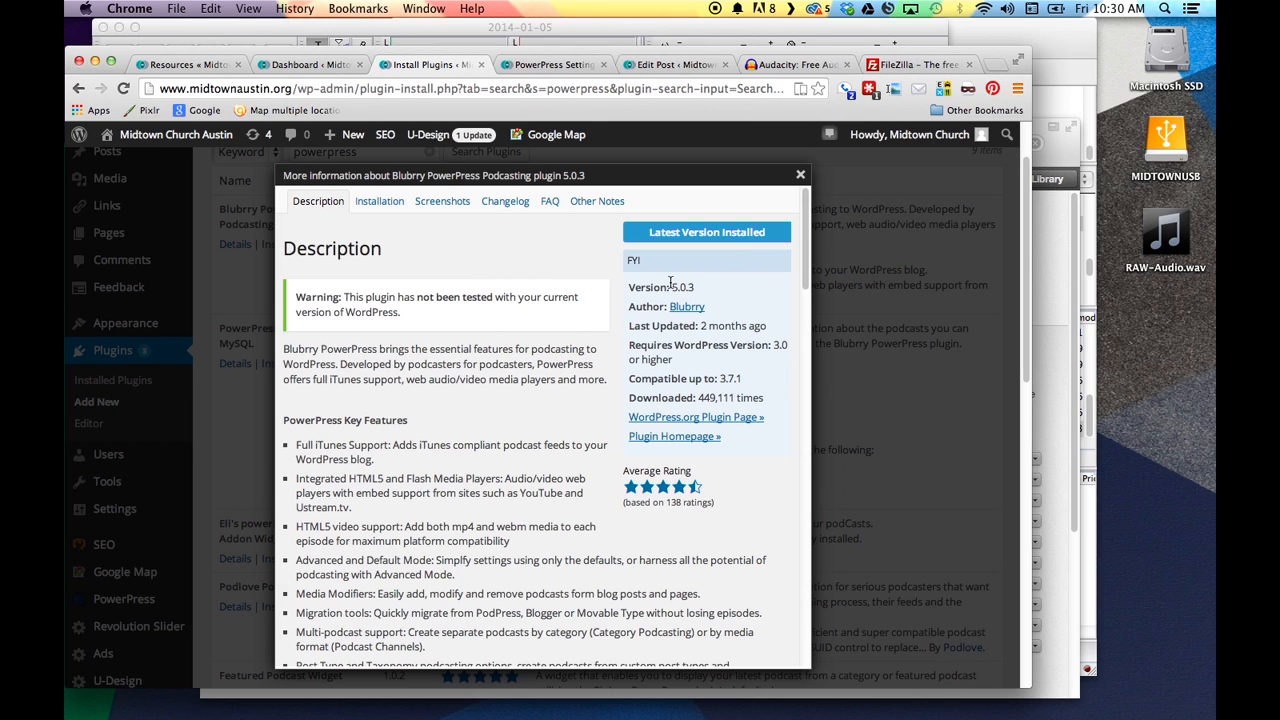
View the Audacity and FileZilla homepages where the free programs can be downloaded
left_click(785, 65)
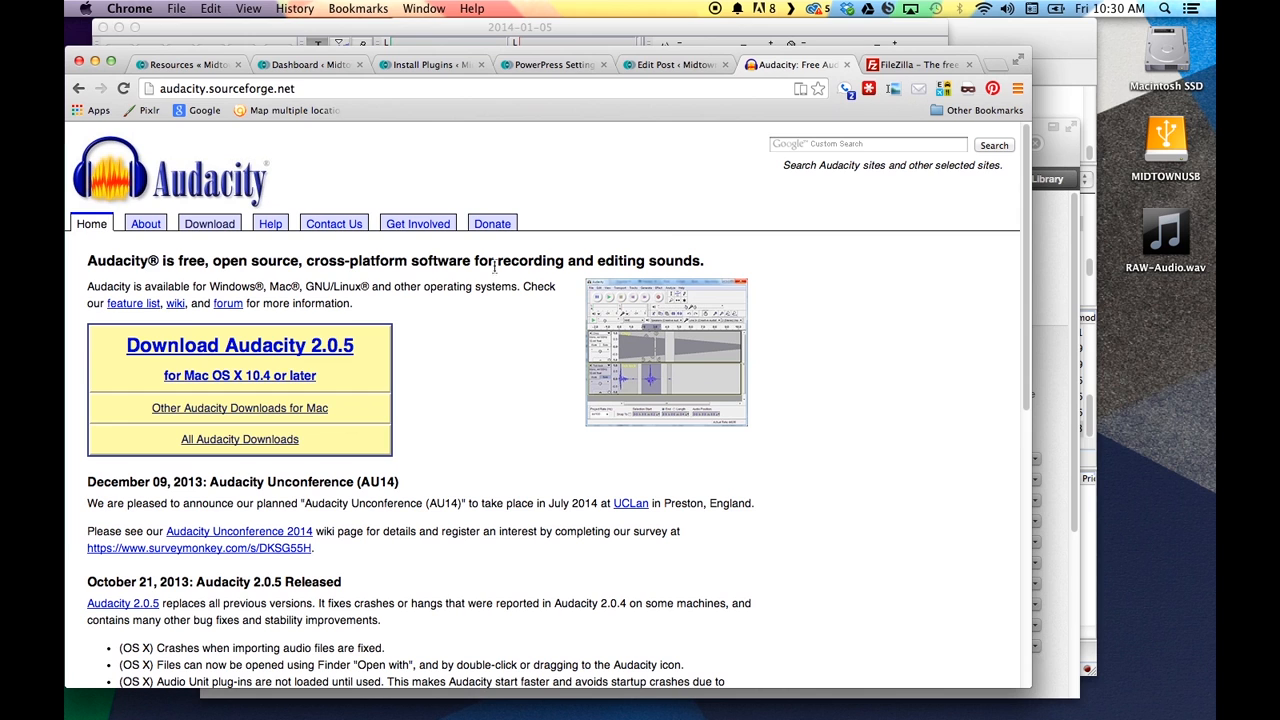
left_click_drag(101, 260, 742, 450)
left_click(742, 450)
left_click(922, 65)
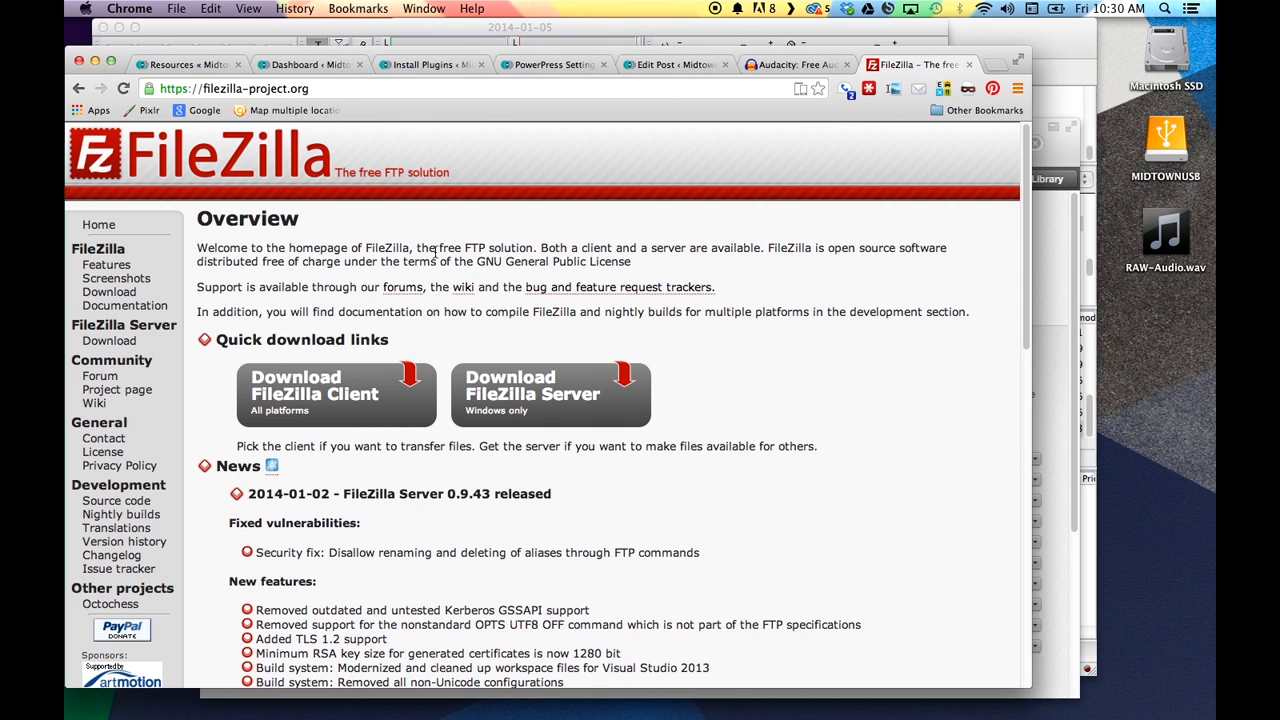
Switch to Audacity and import RAW-Audio.wav from the desktop, reading the file directly from the original
left_click(445, 40)
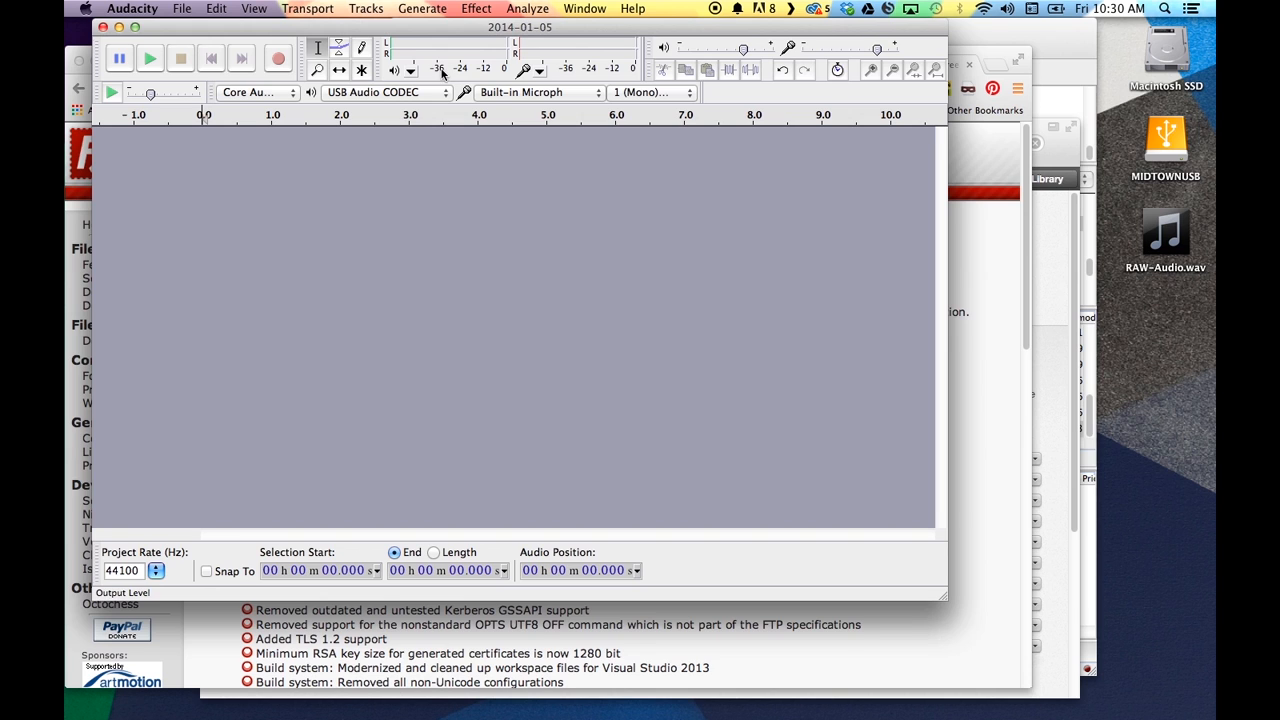
left_click(1160, 246)
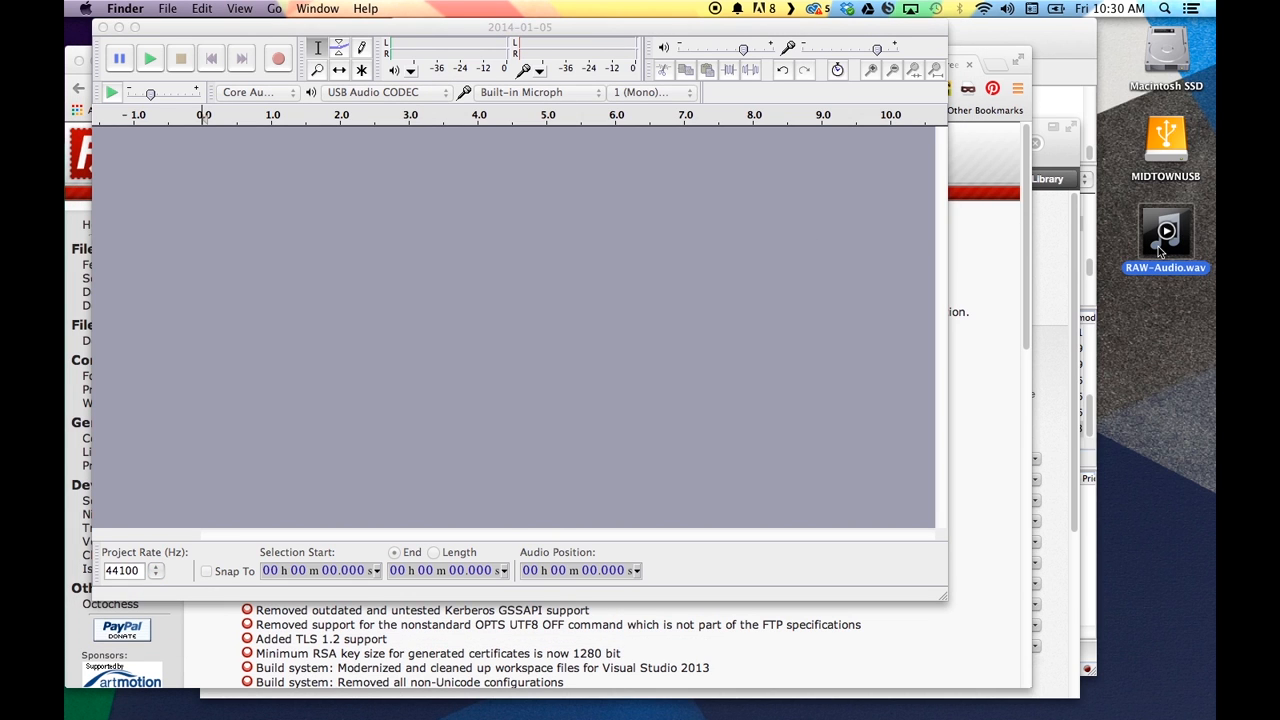
left_click_drag(1158, 246, 394, 280)
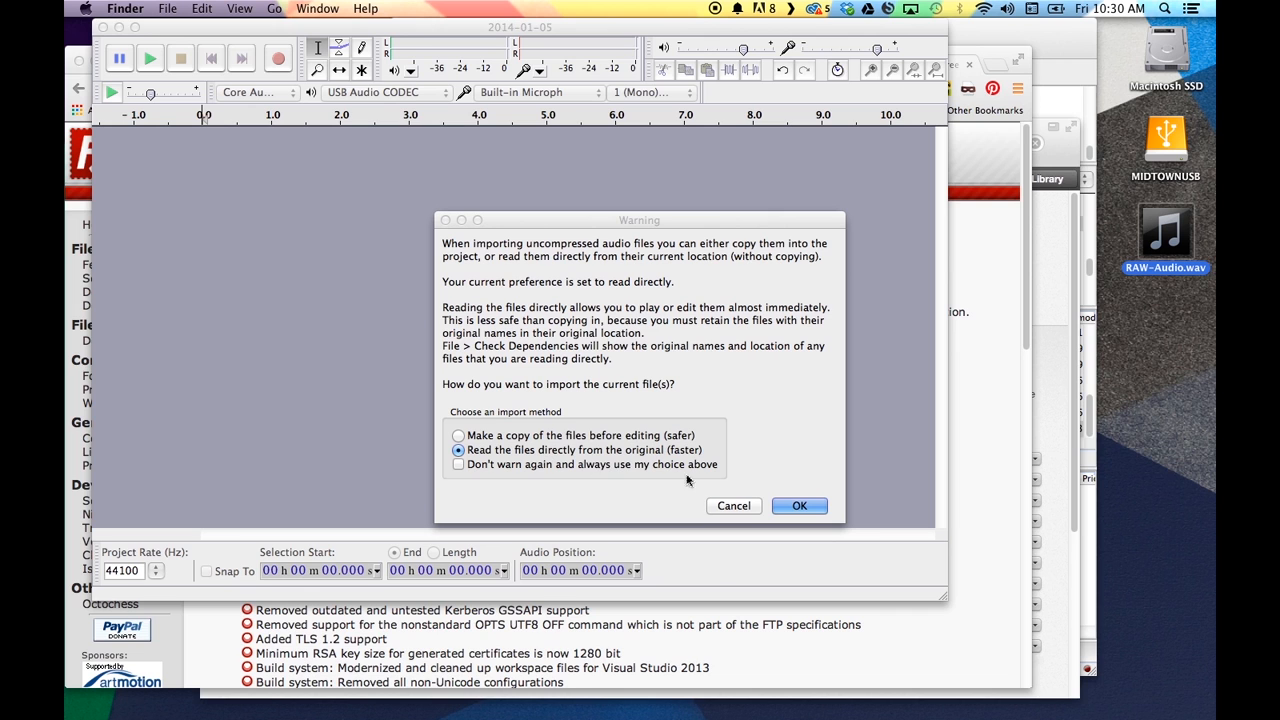
left_click(796, 506)
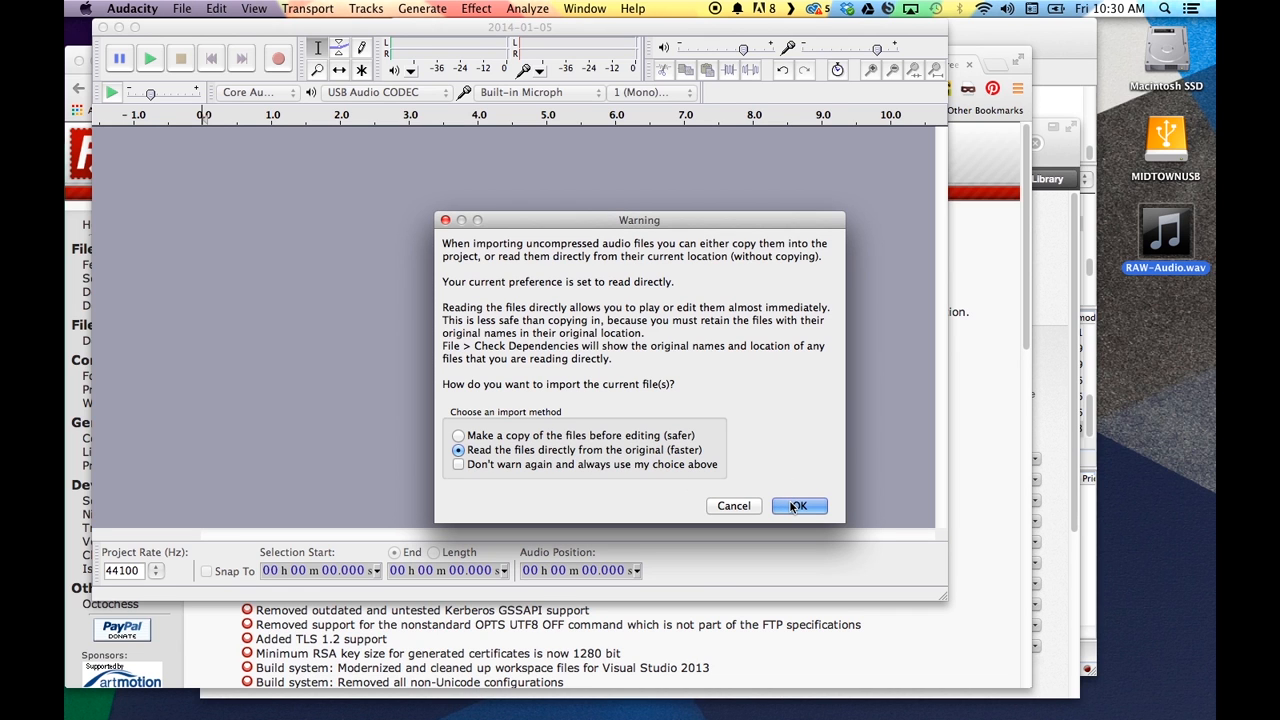
left_click(778, 502)
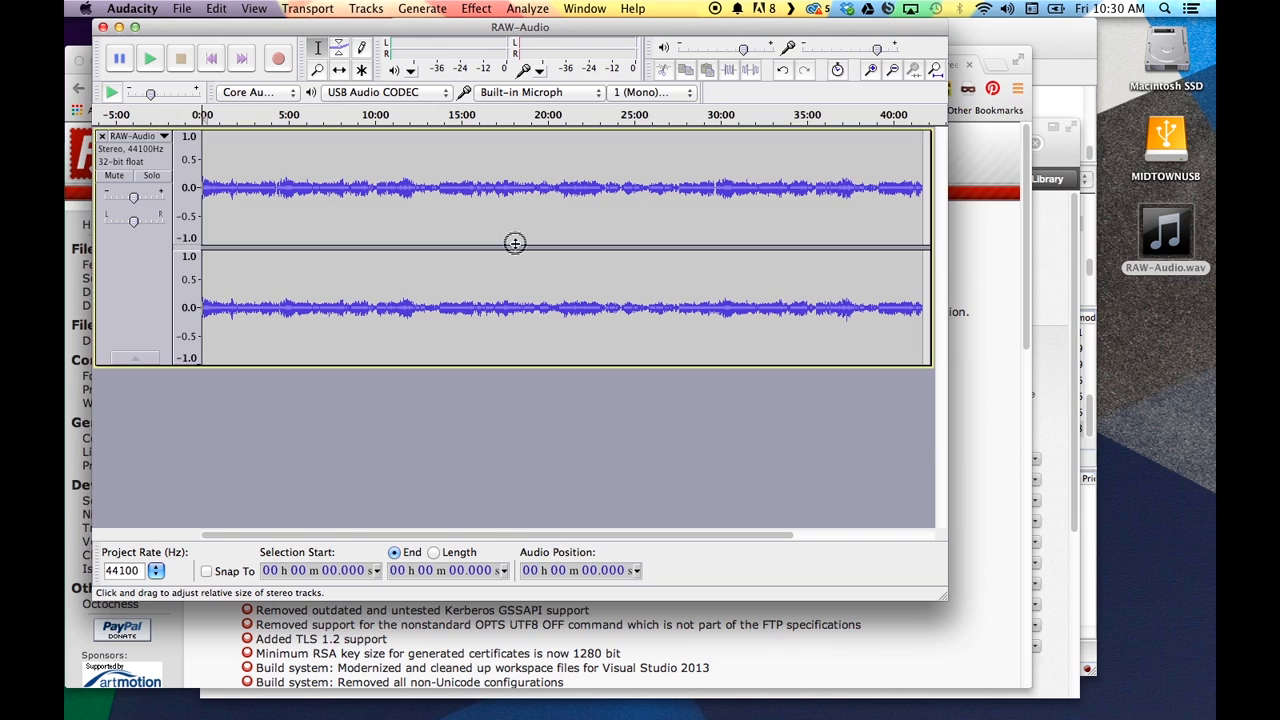
Normalize the entire track to a maximum amplitude of -.01 dB with DC offset removal
key("super+a")
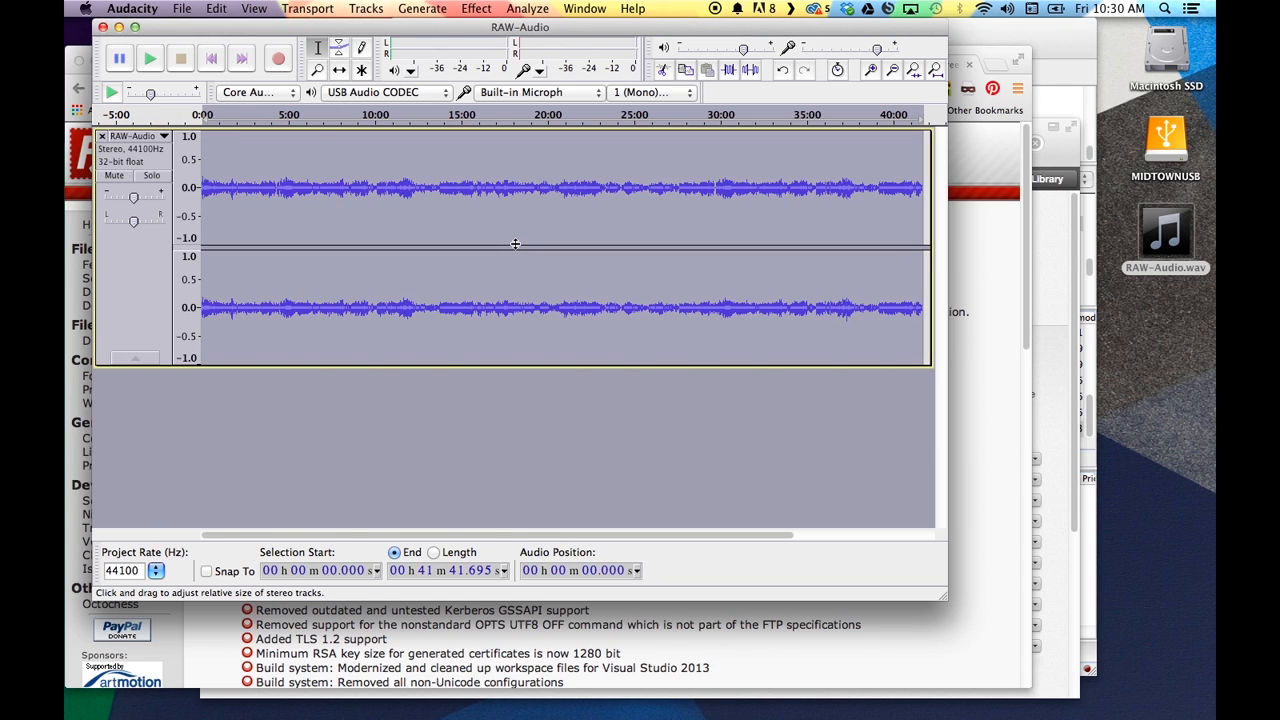
left_click(477, 9)
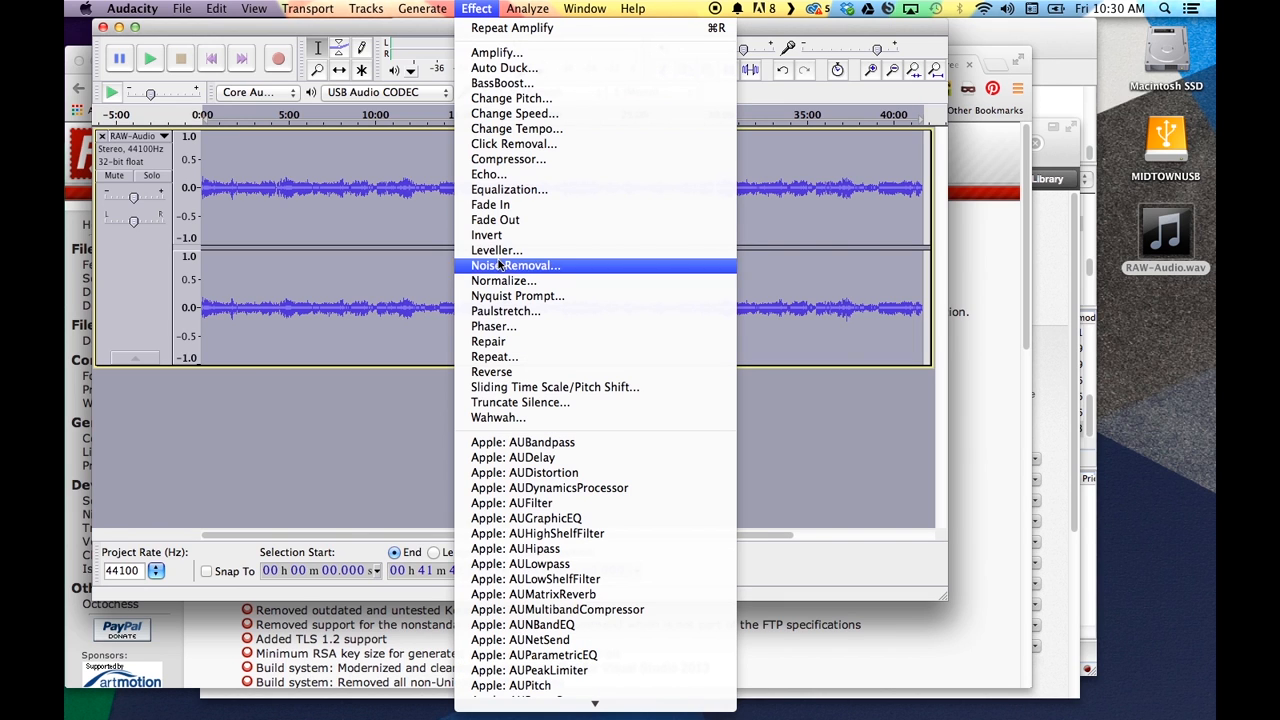
left_click(597, 283)
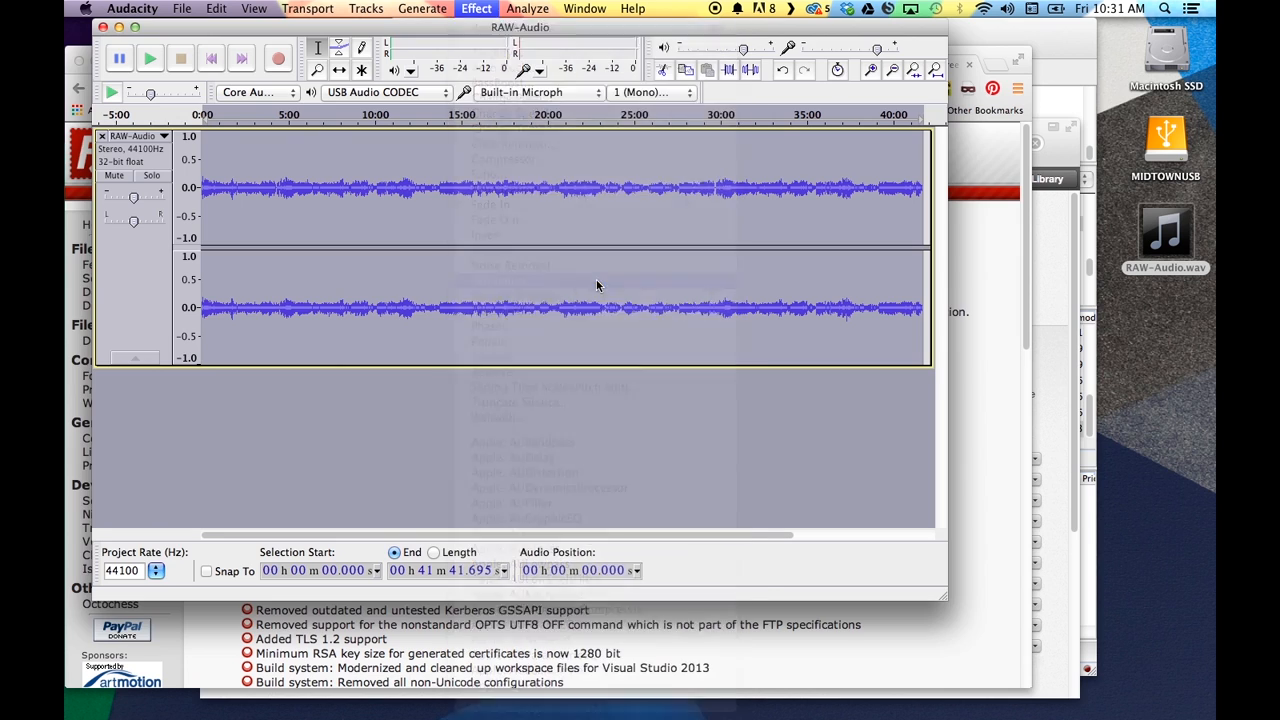
type("-.01")
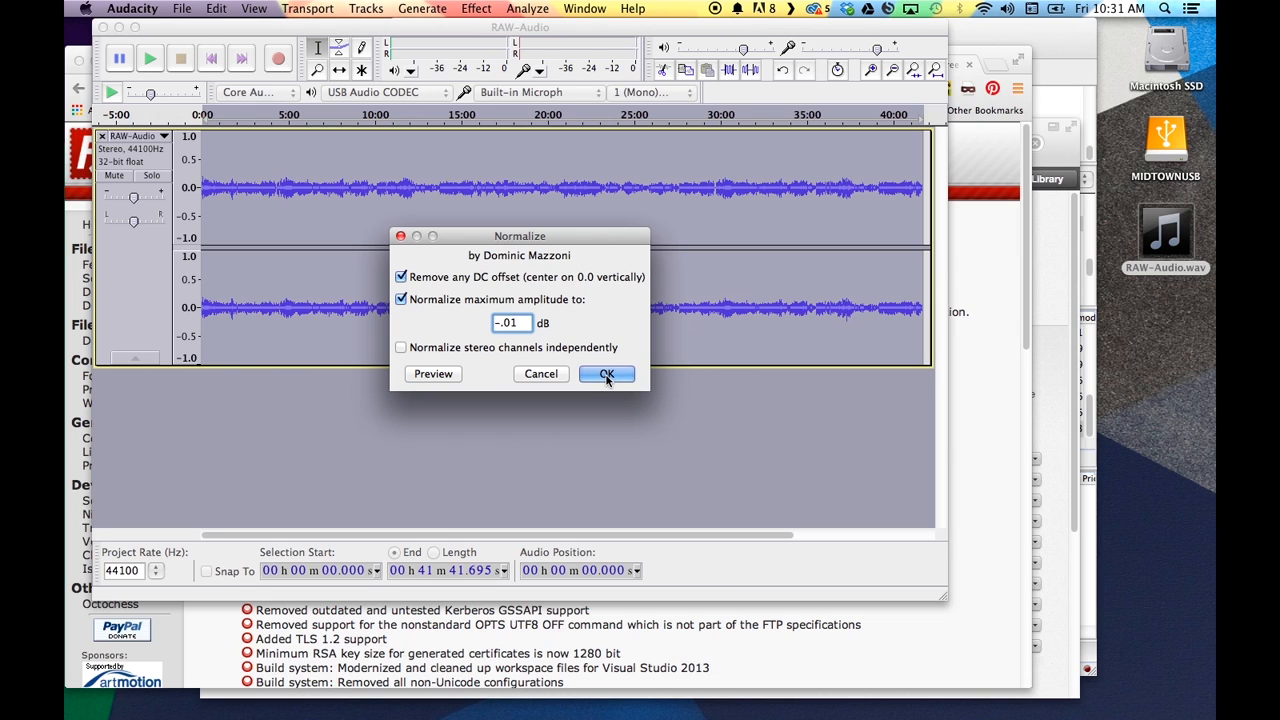
left_click(606, 376)
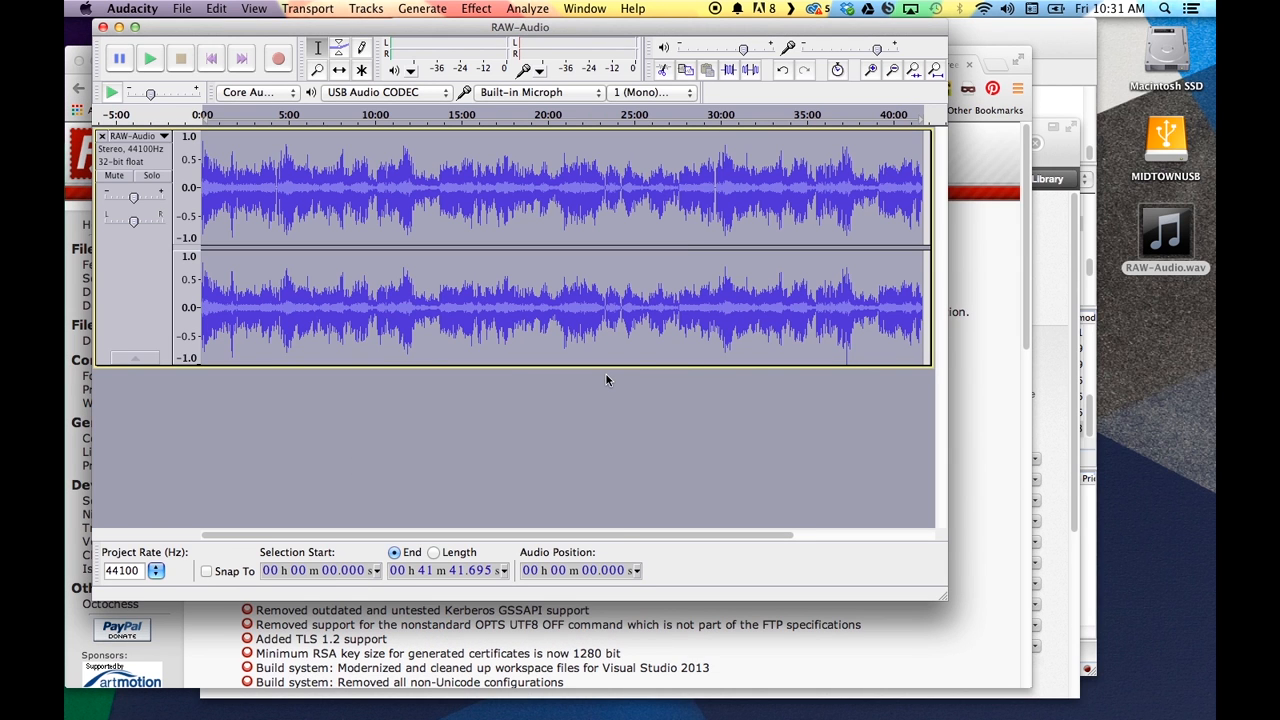
Compress the entire track with a -25 dB threshold, -40 dB noise floor, 4.5:1 ratio and make-up gain
left_click(535, 230)
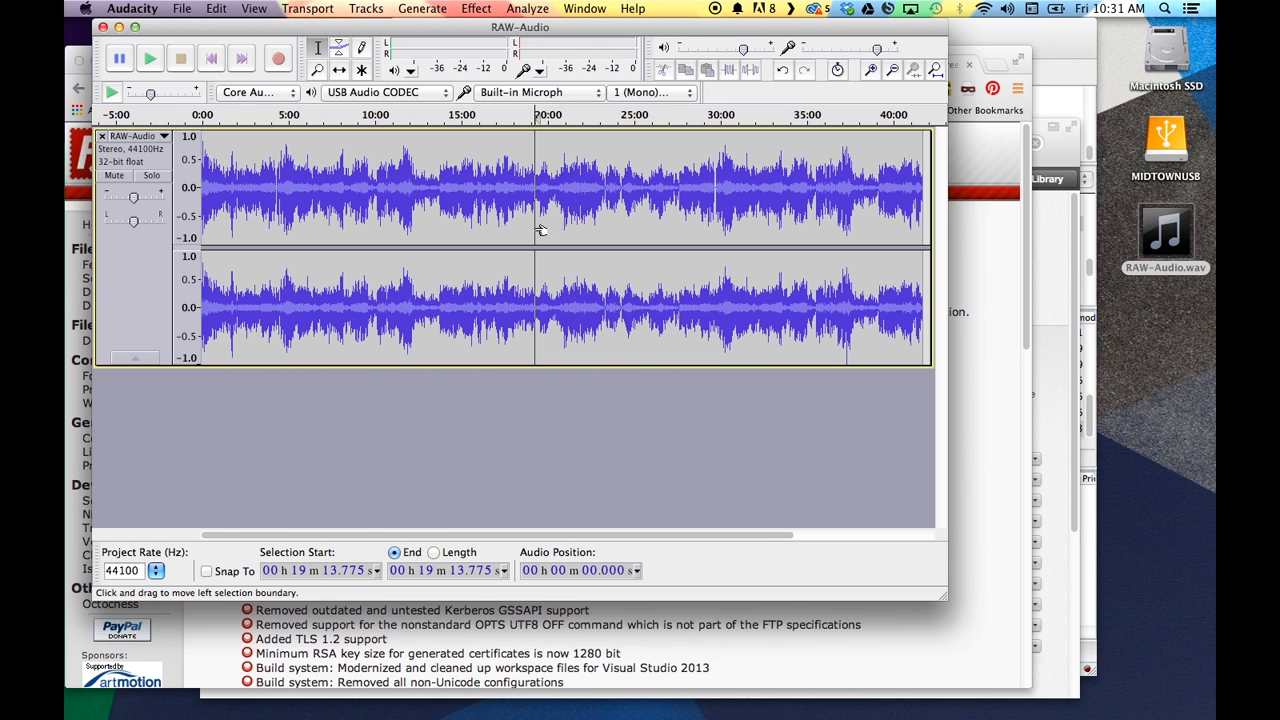
double_click(531, 226)
left_click(478, 8)
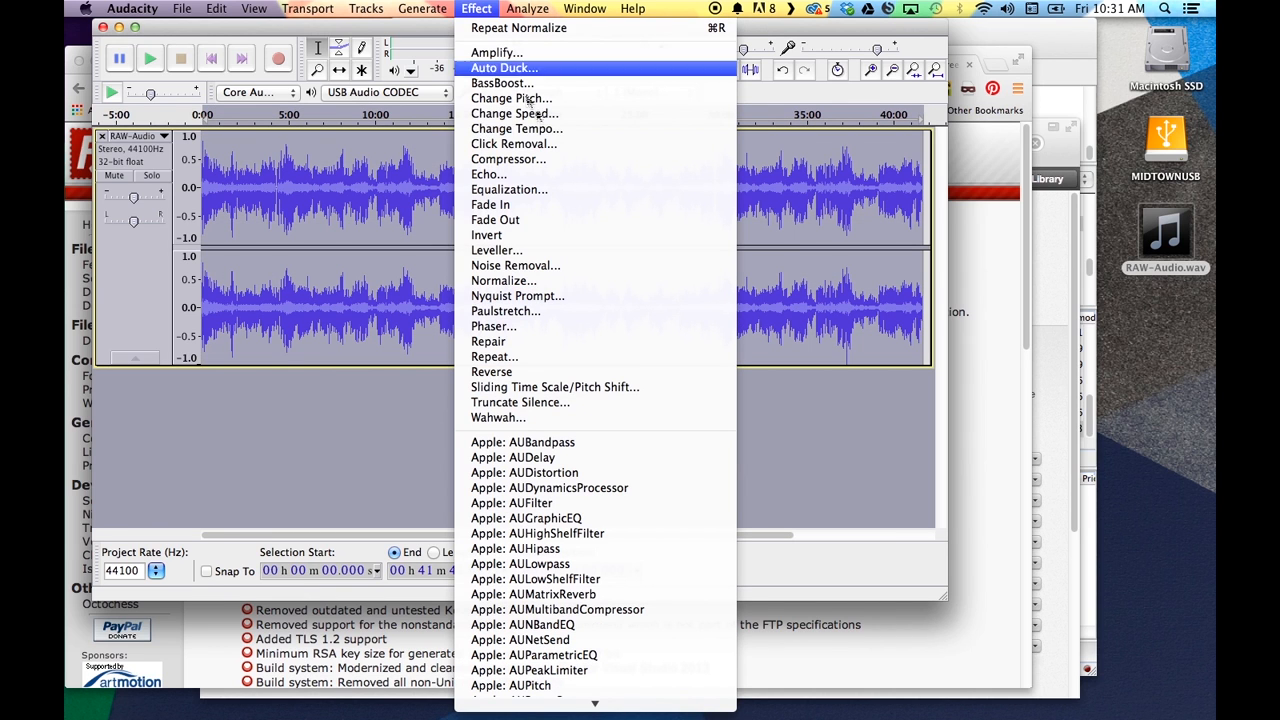
left_click(566, 163)
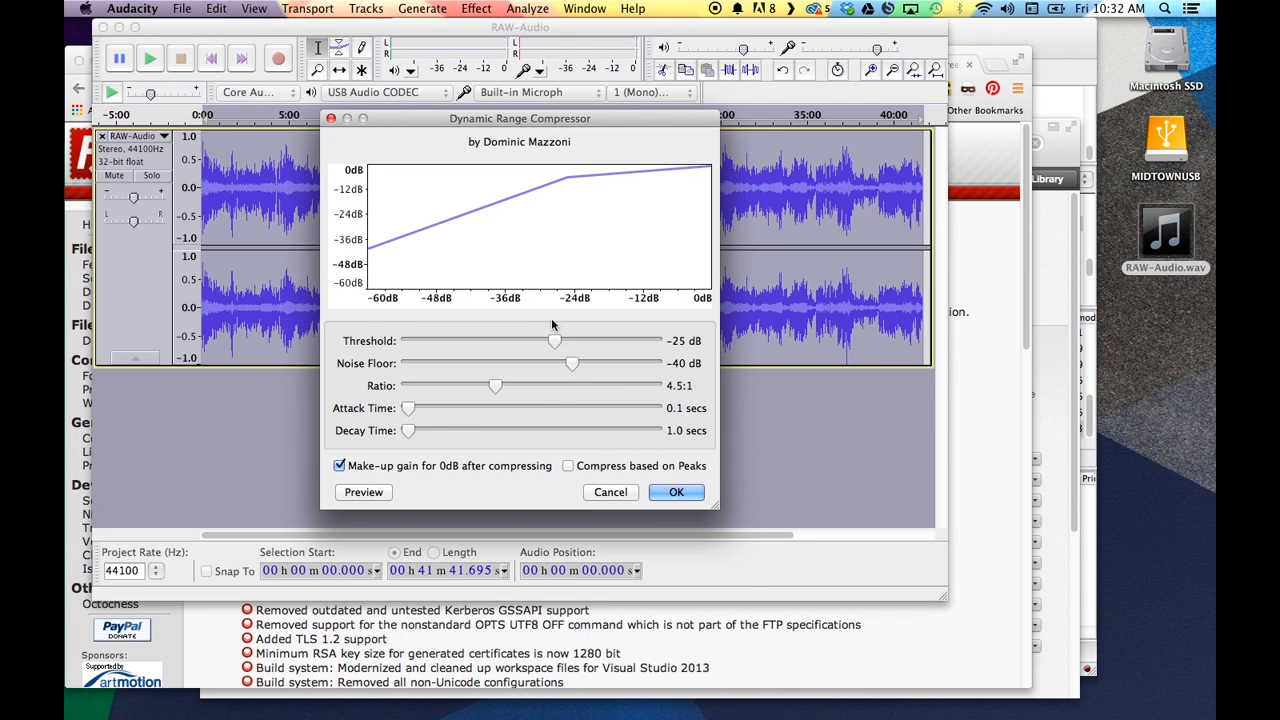
left_click(677, 492)
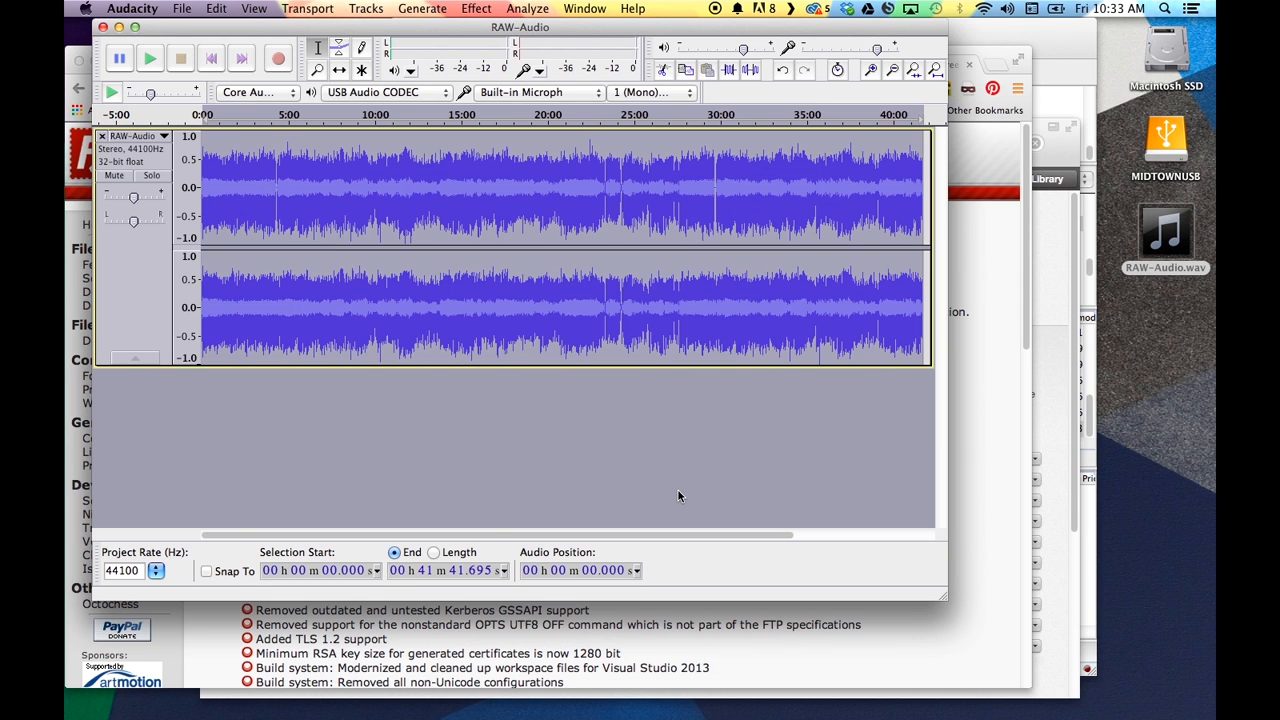
Try trimming about 28 seconds off the end of the track
left_click(525, 242)
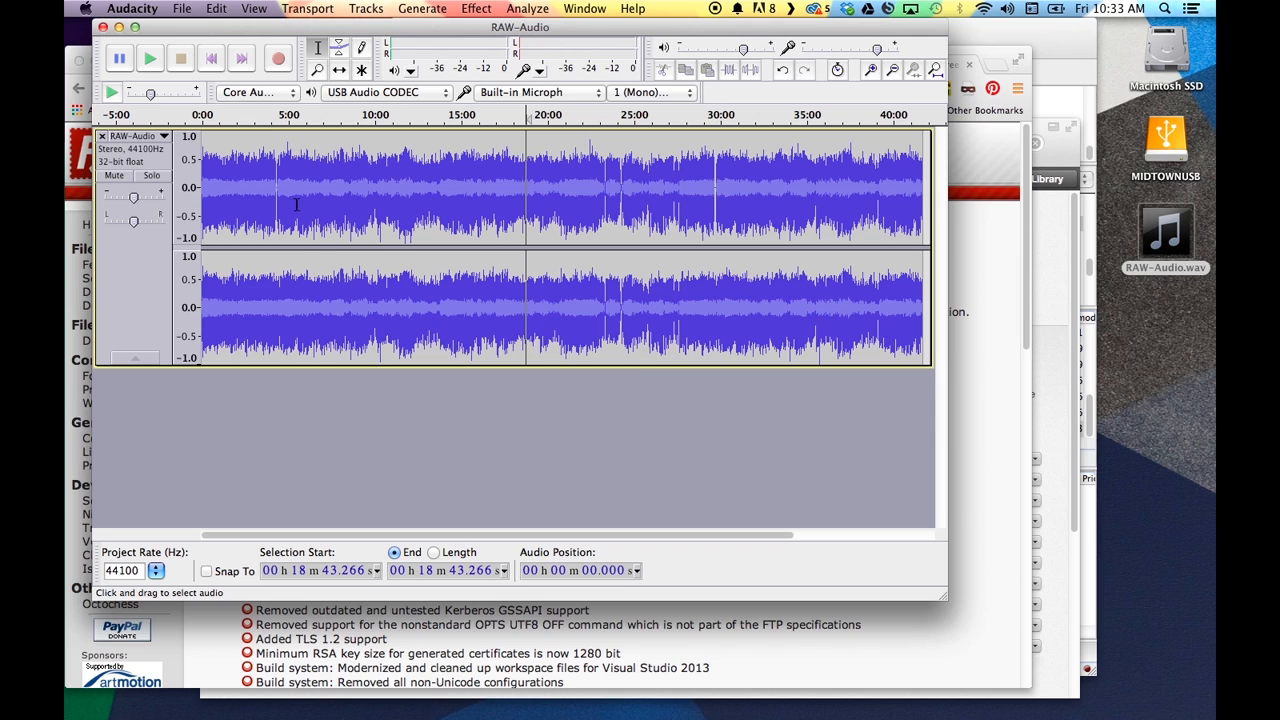
left_click_drag(201, 170, 206, 170)
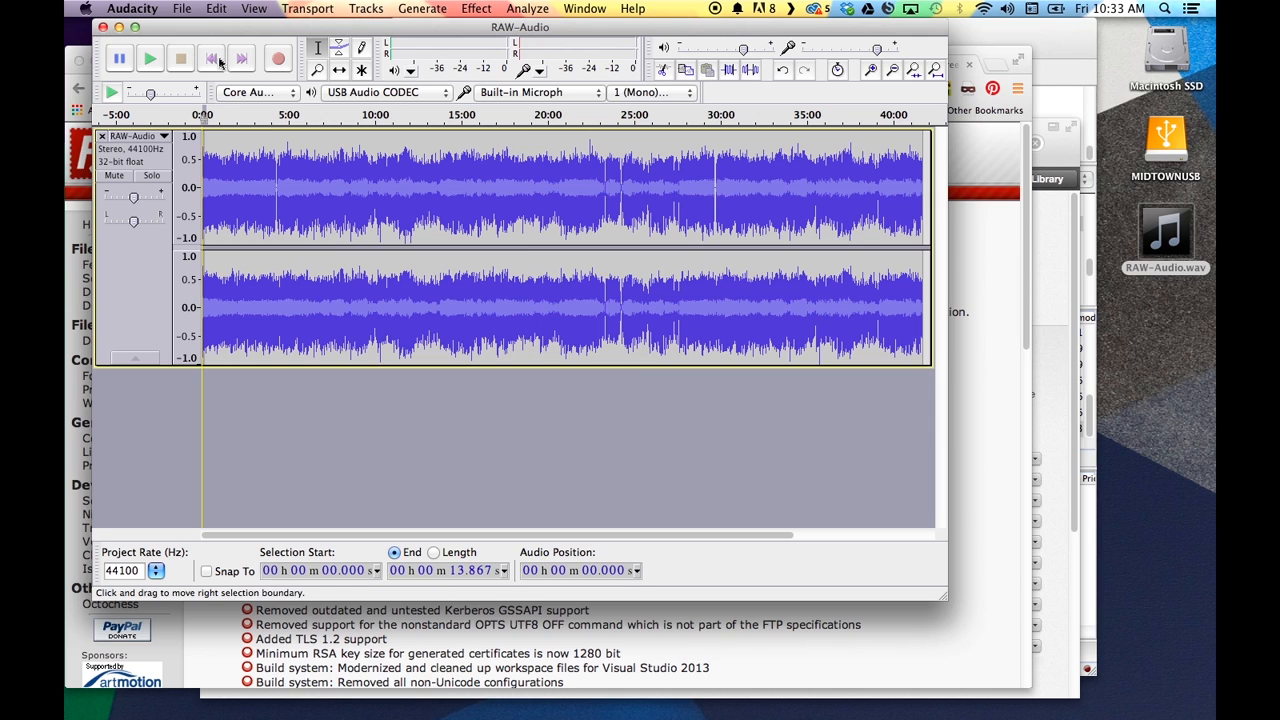
left_click(918, 175)
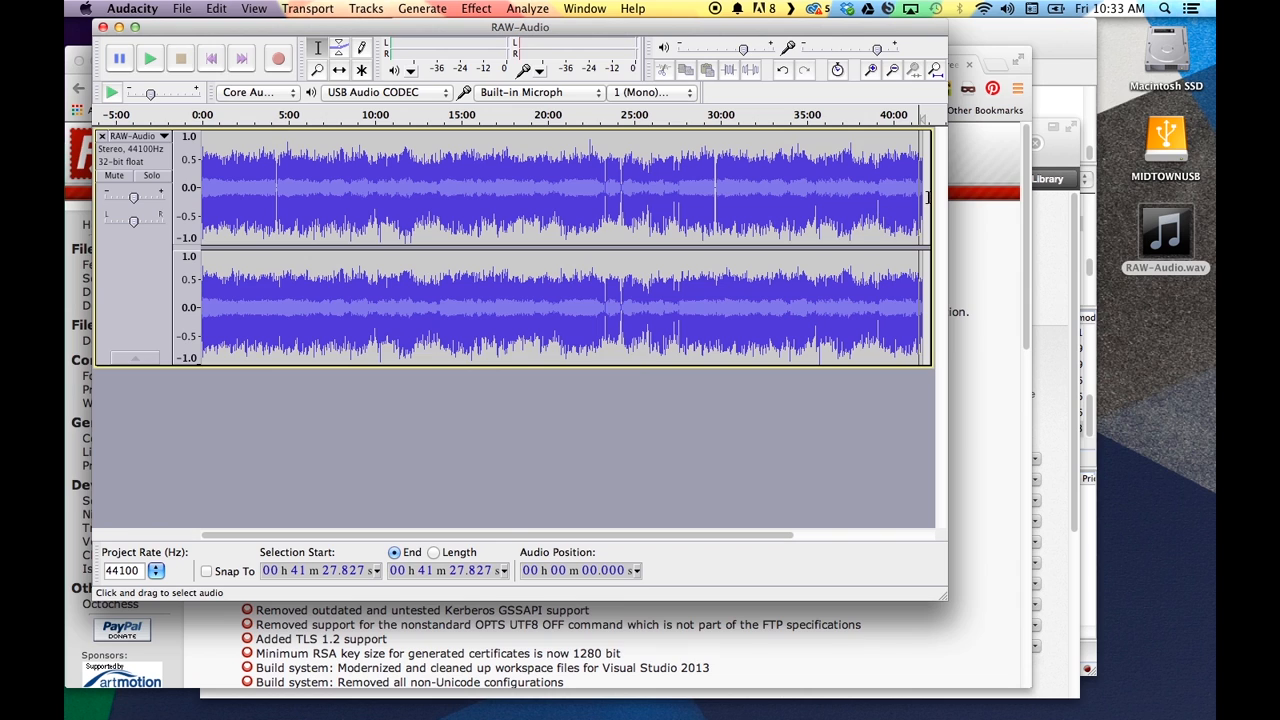
left_click_drag(923, 196, 914, 196)
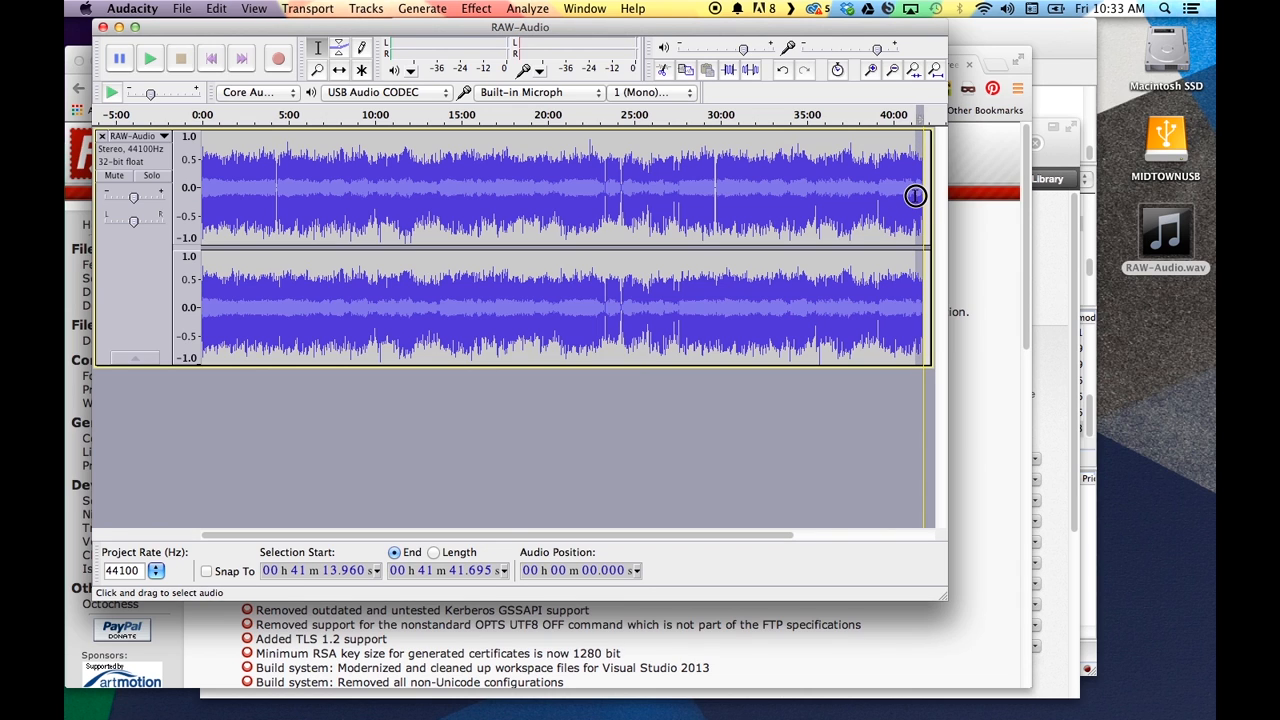
key("Delete")
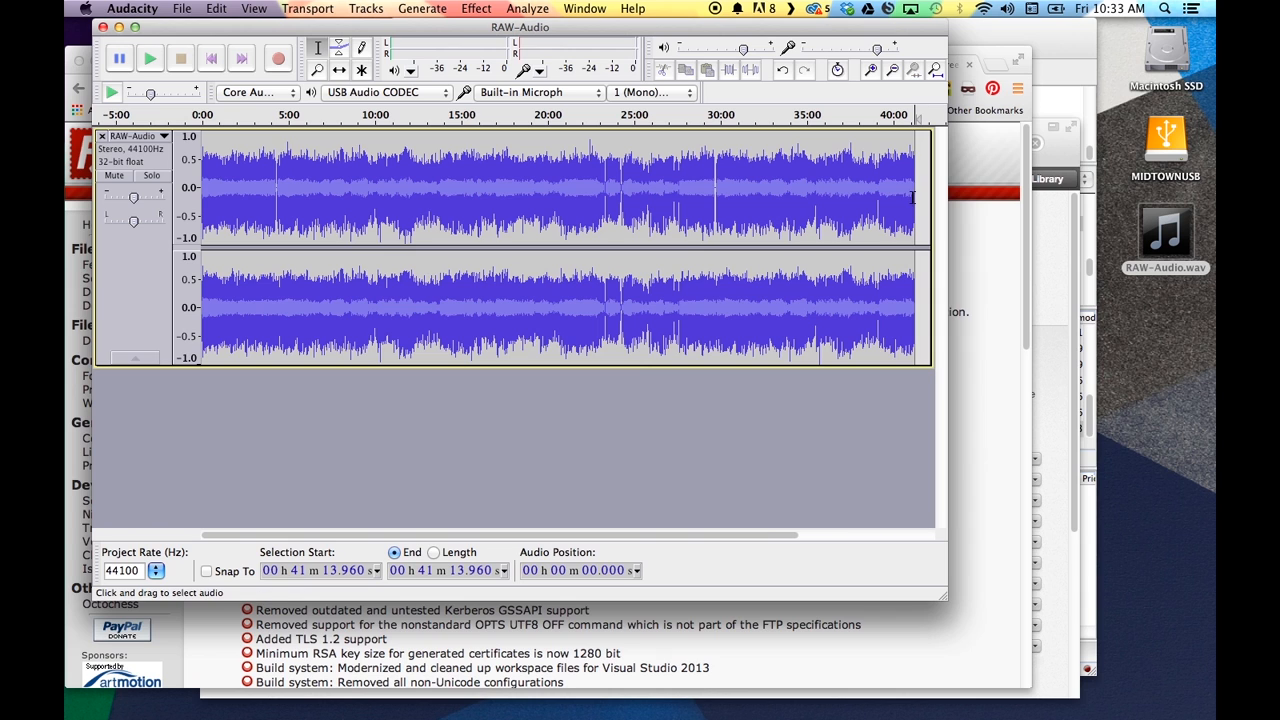
Try a Fade Out on about the last 28 seconds of the shortened track
left_click_drag(914, 192, 908, 194)
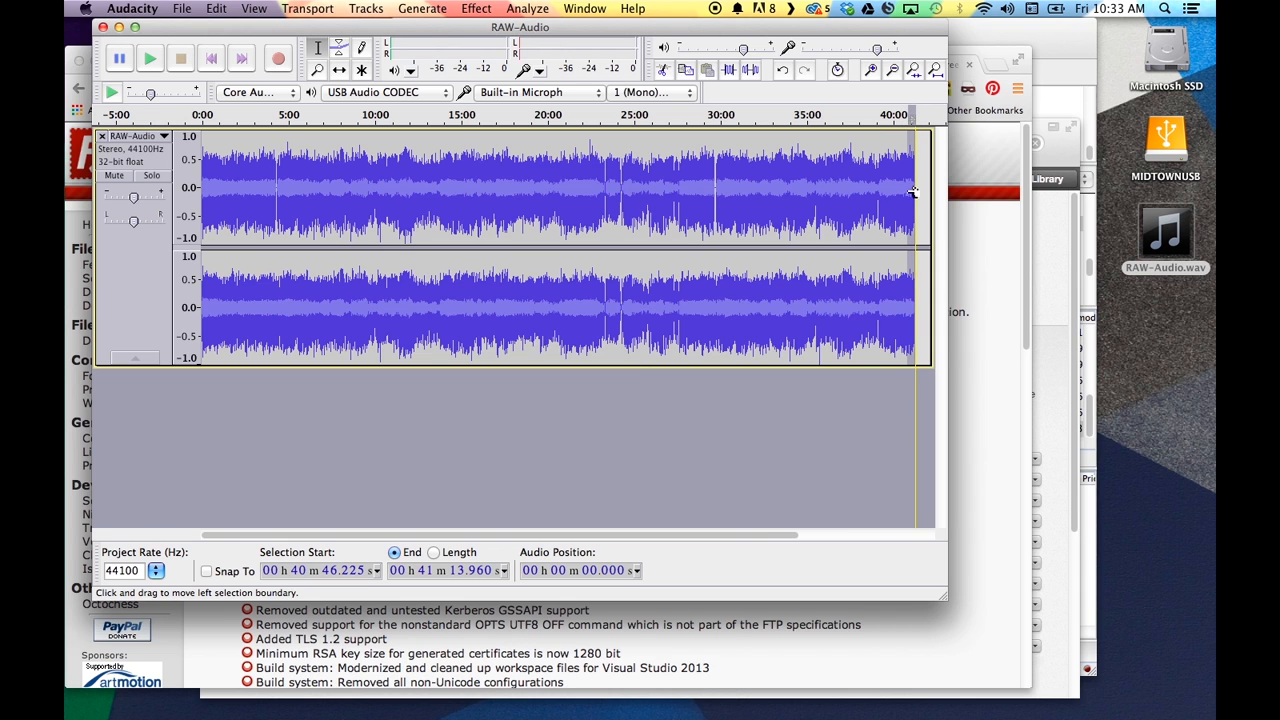
left_click(495, 6)
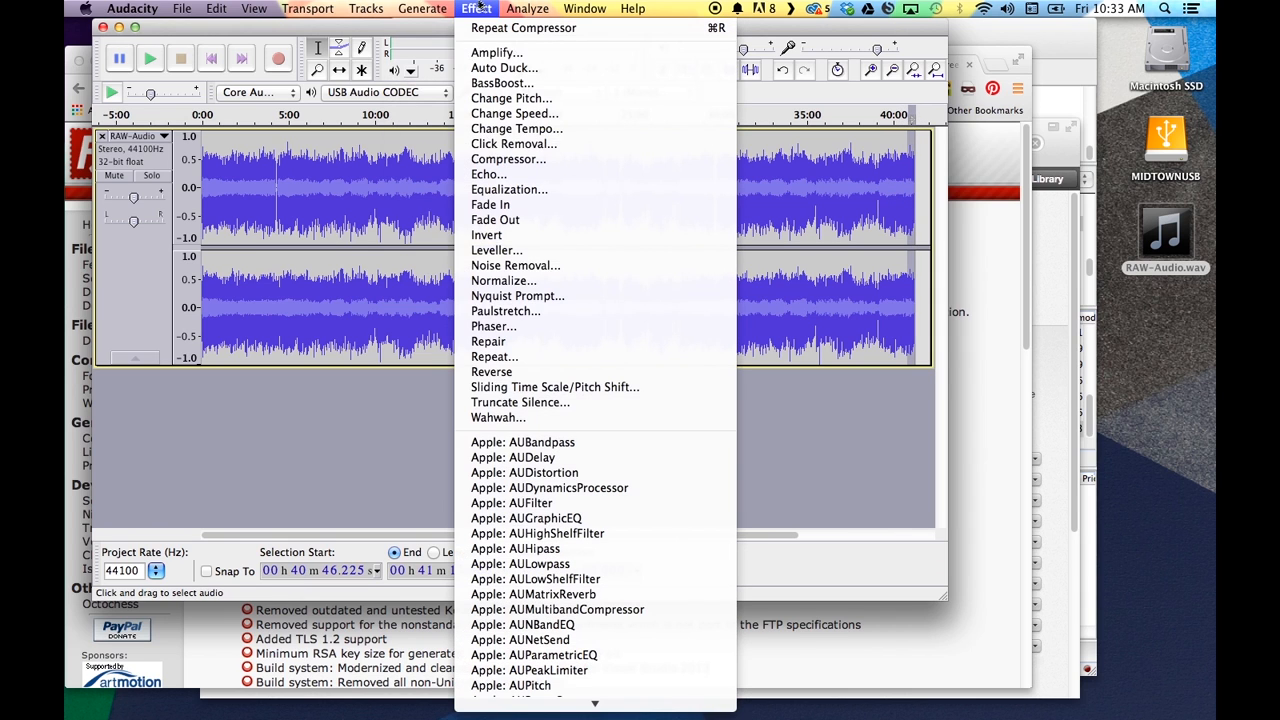
left_click(514, 222)
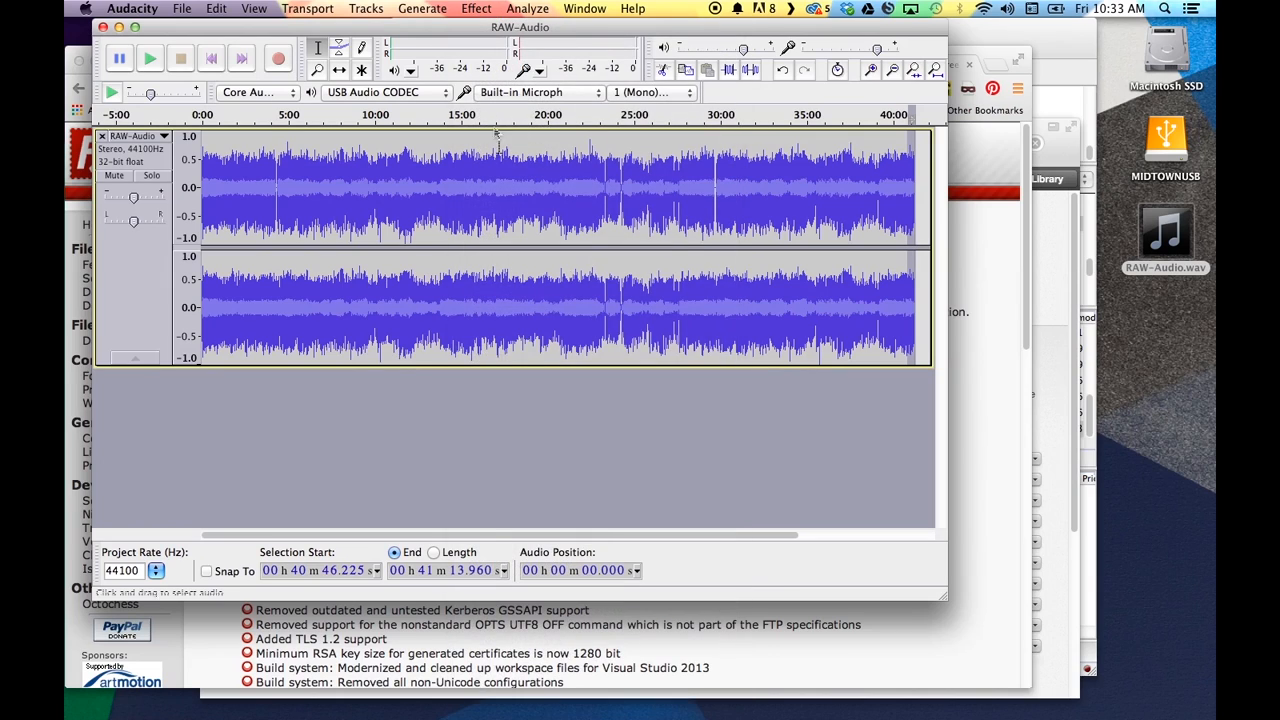
left_click(454, 215)
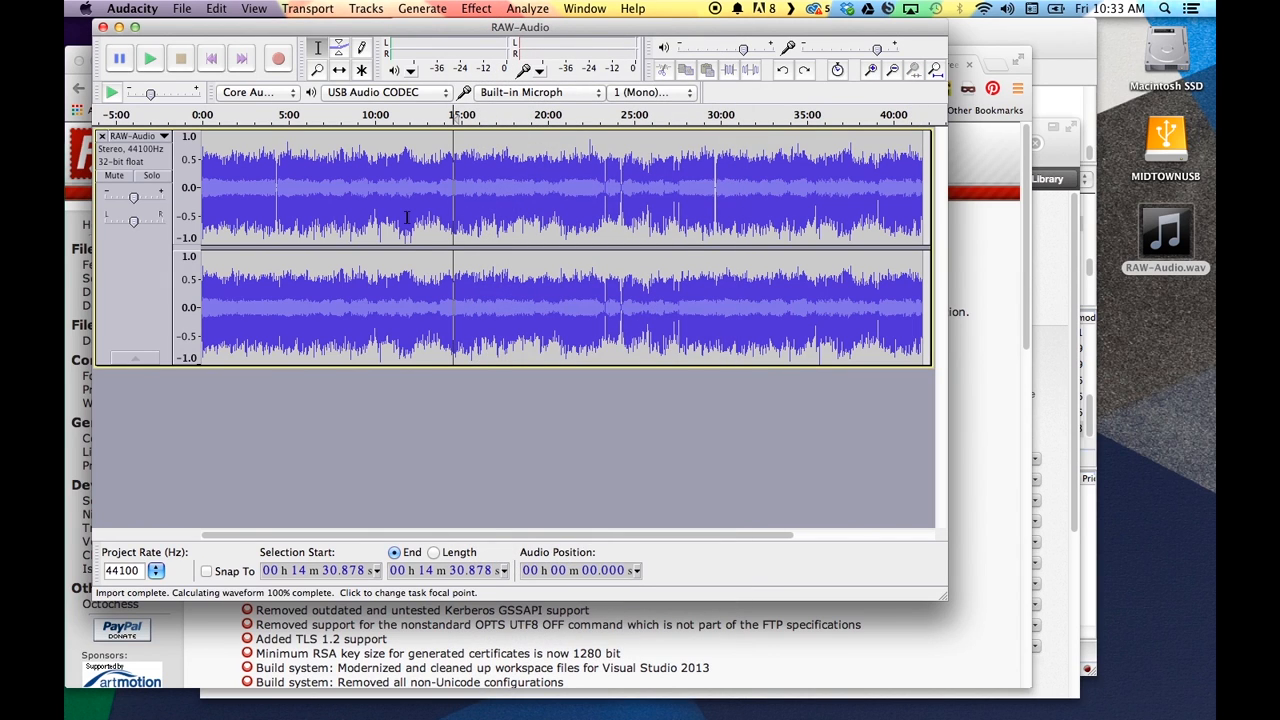
Start exporting the audio in MP3 format with a constant 96 kbps bit rate and the Stereo channel mode
left_click(184, 8)
left_click(230, 217)
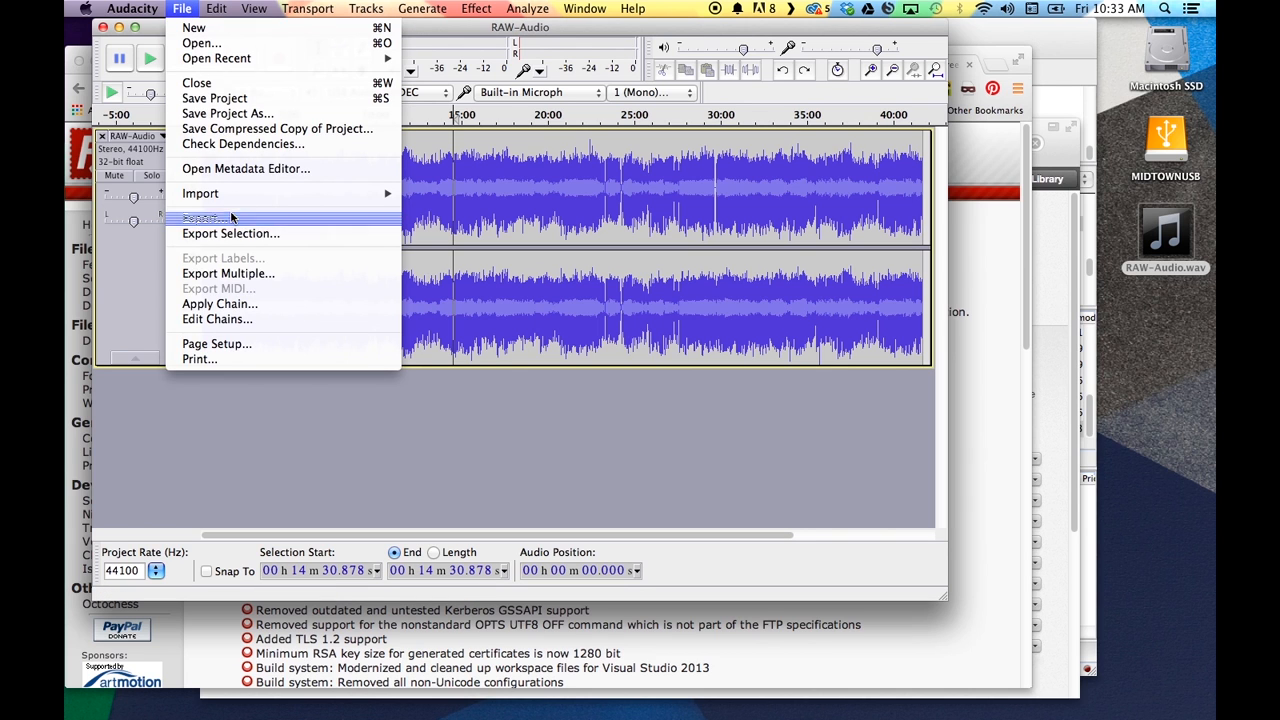
left_click(495, 320)
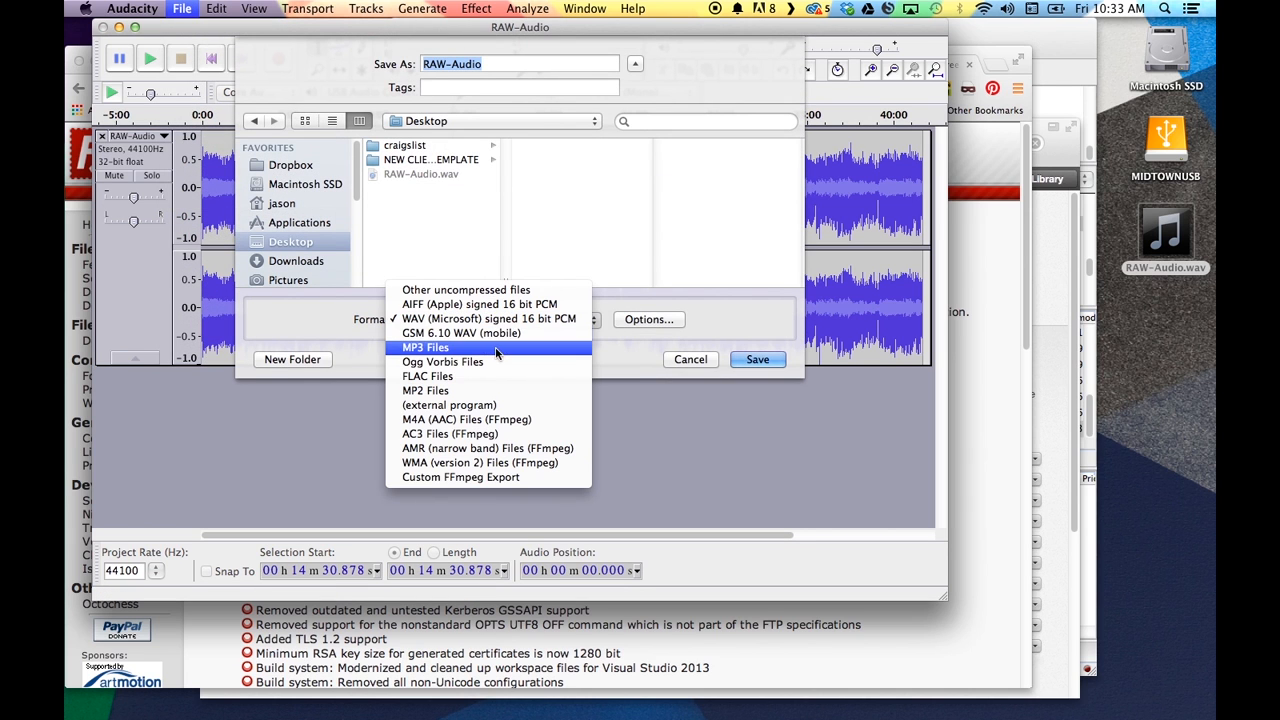
left_click(498, 345)
left_click(635, 321)
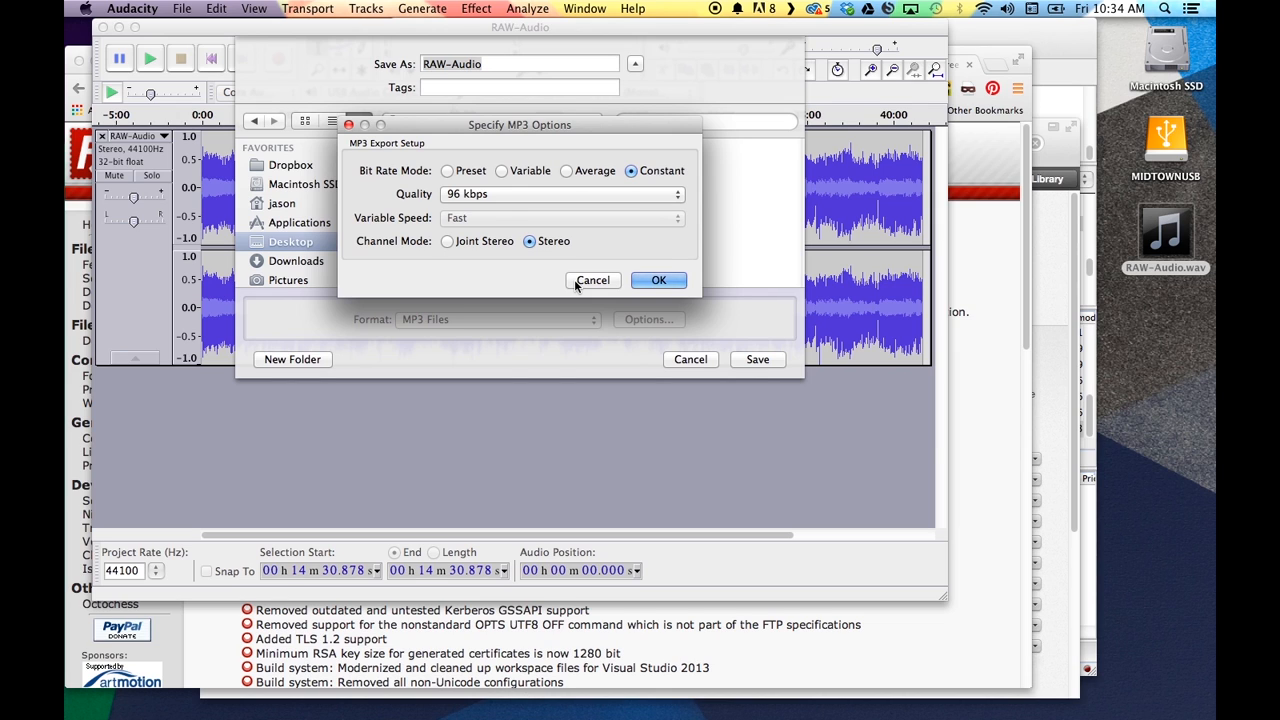
left_click(645, 281)
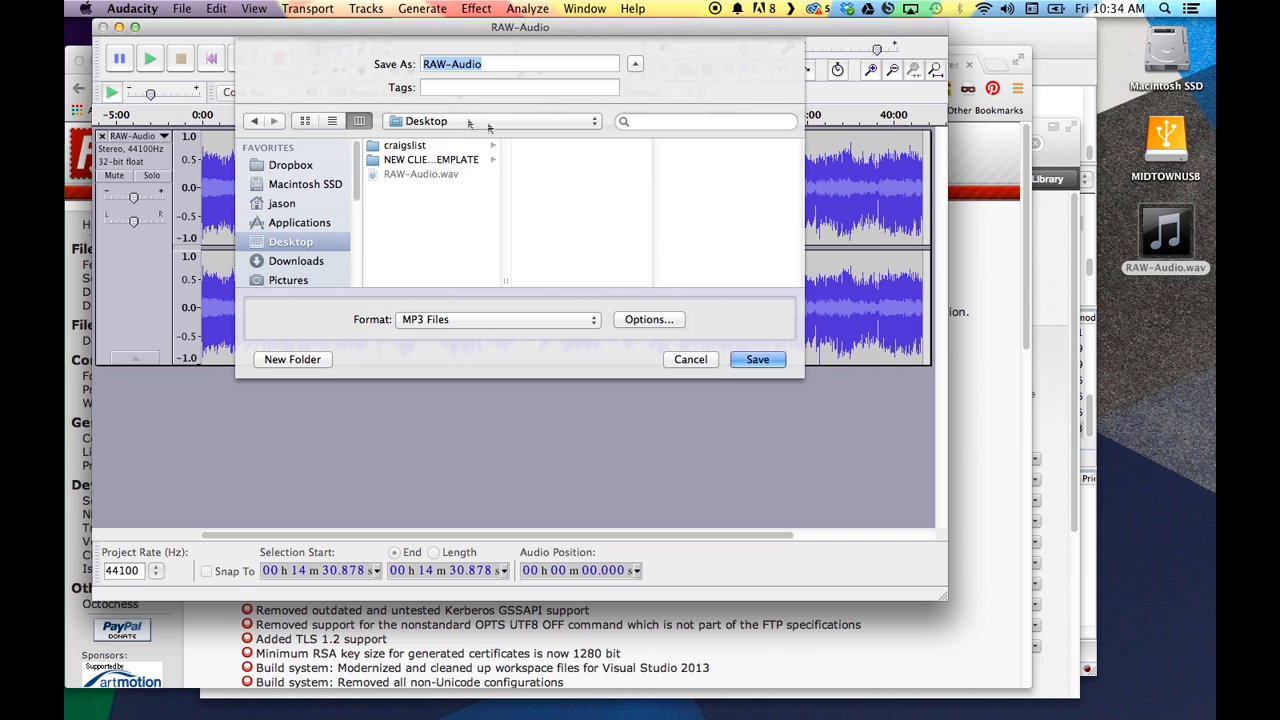
Export the file to the Desktop as 2014-01-12 with blank metadata, and select the exported MP3 there
type("20")
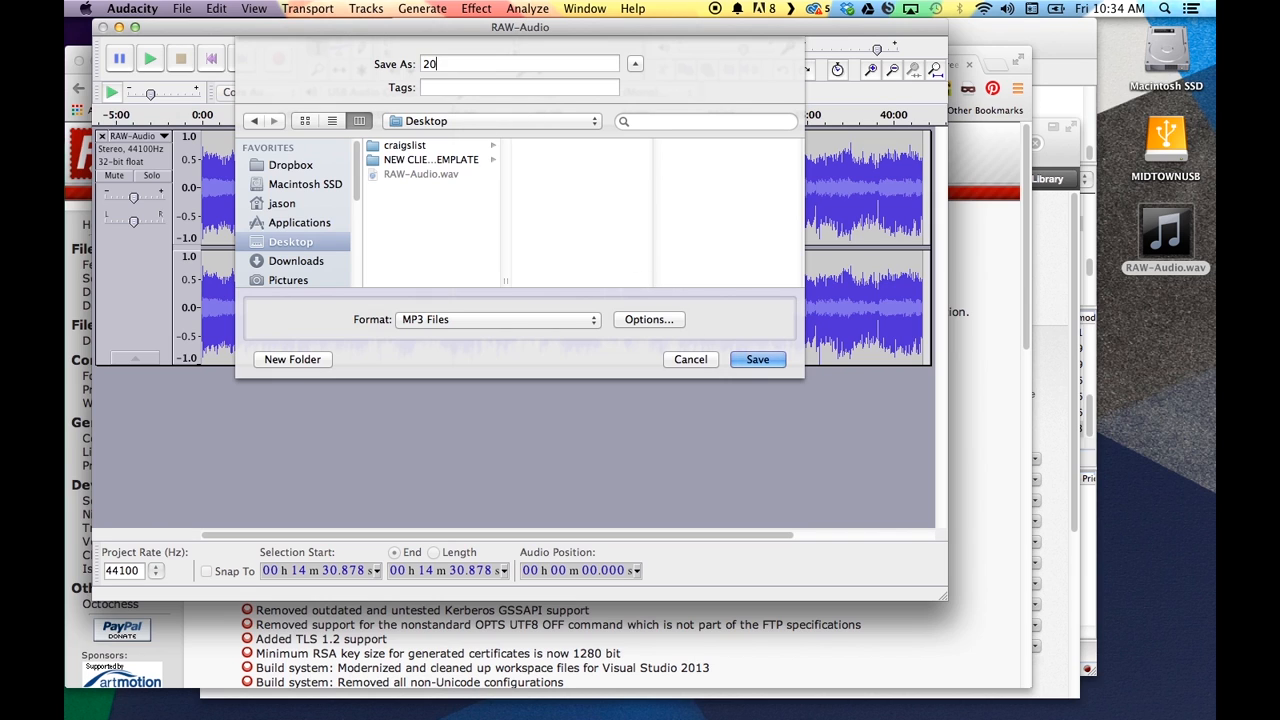
type("14-01-12")
left_click(758, 361)
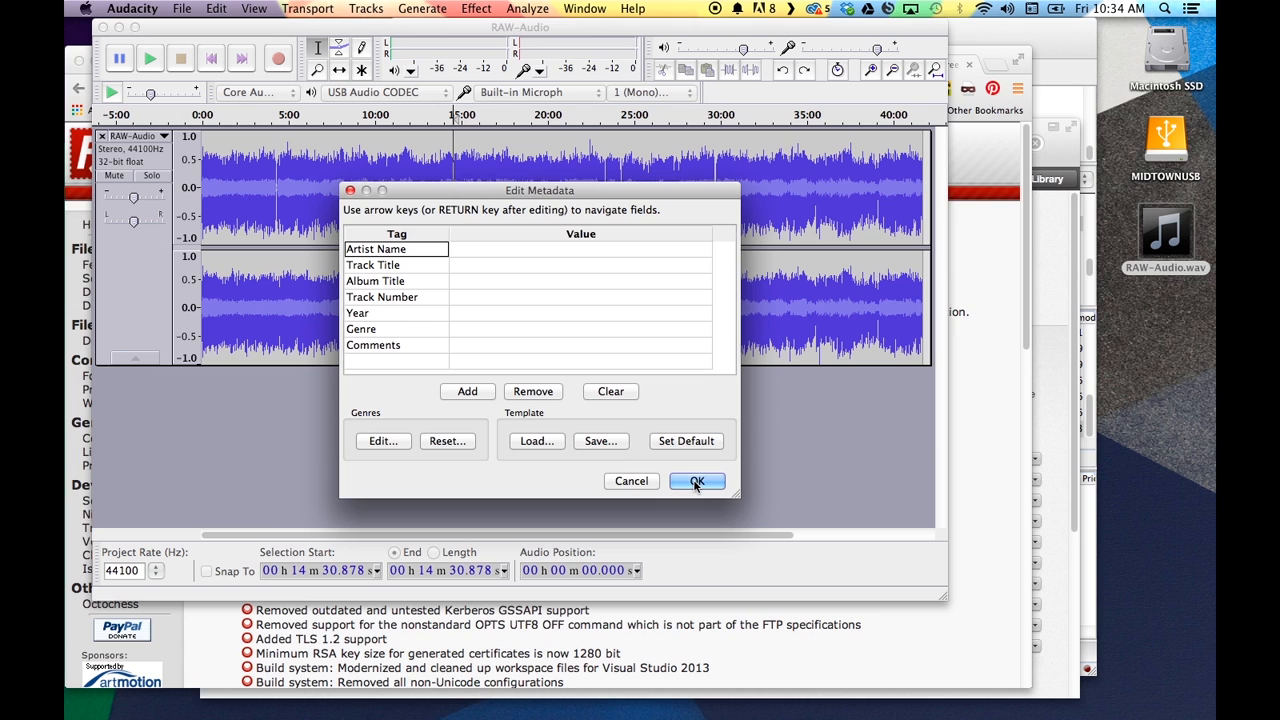
left_click(697, 483)
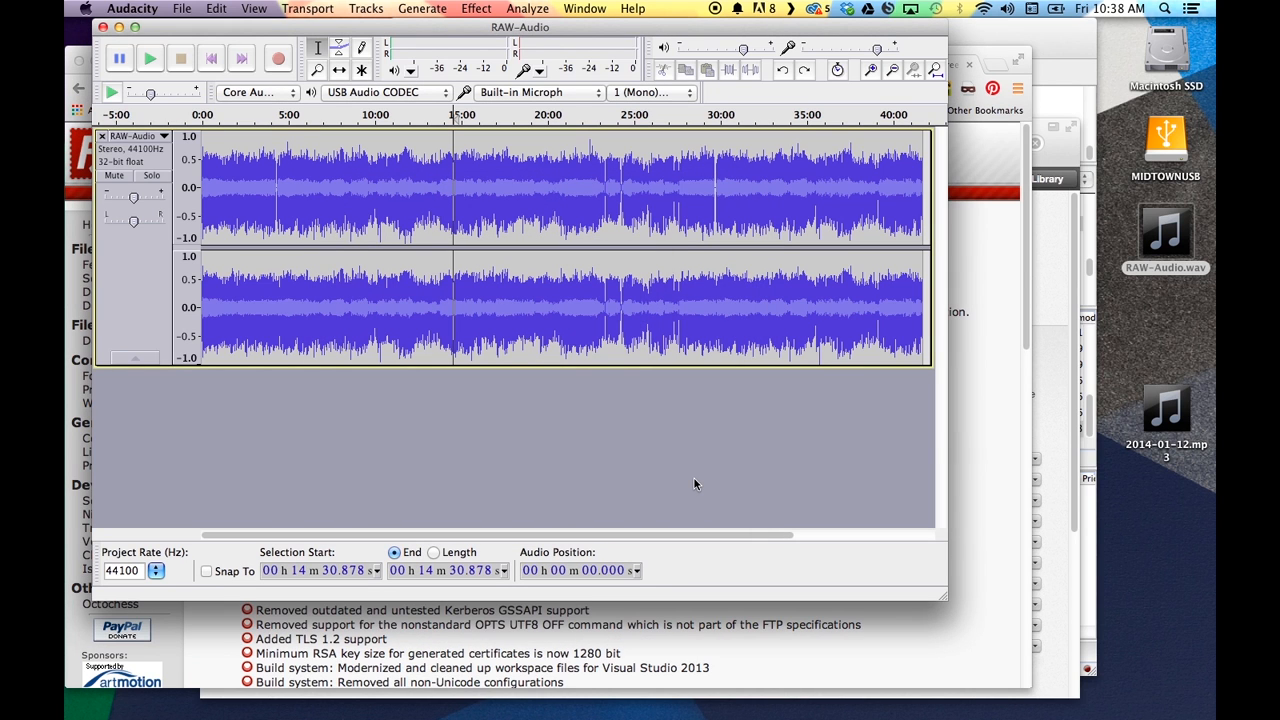
left_click(1170, 425)
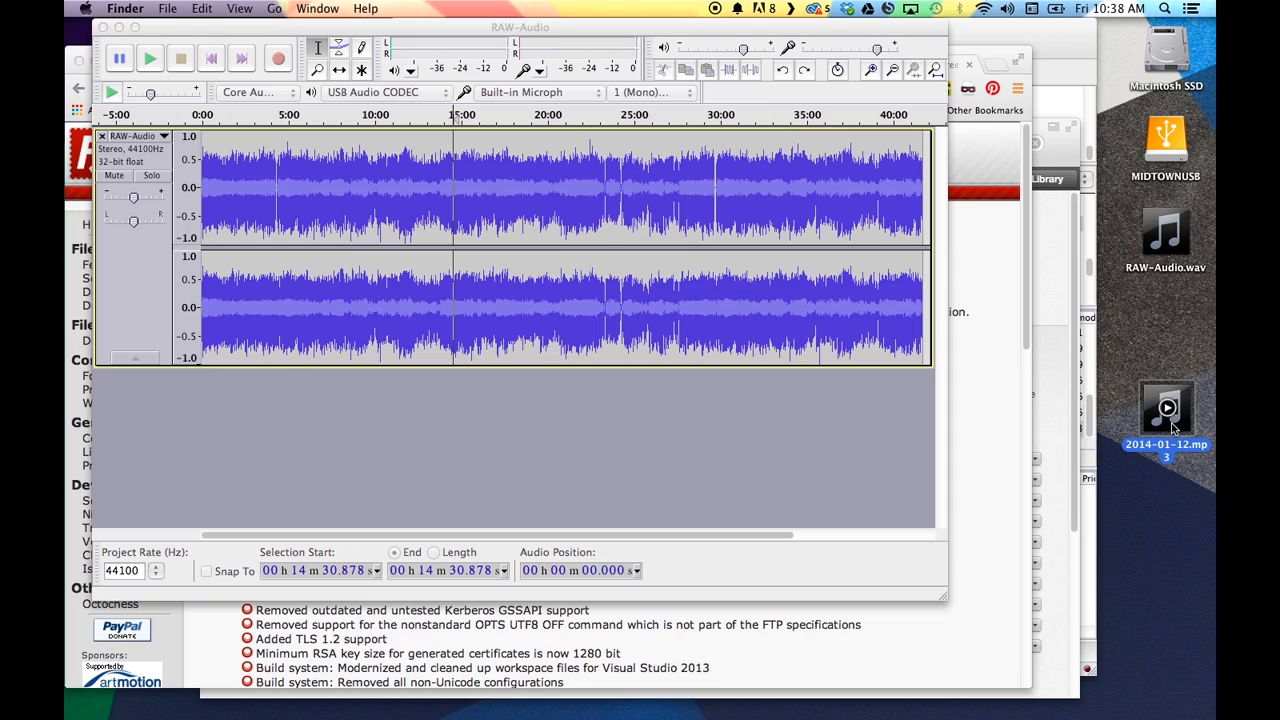
Switch to FileZilla and reconnect to the saved server site, aborting the previous connection and using the current tab
key("ctrl+Up")
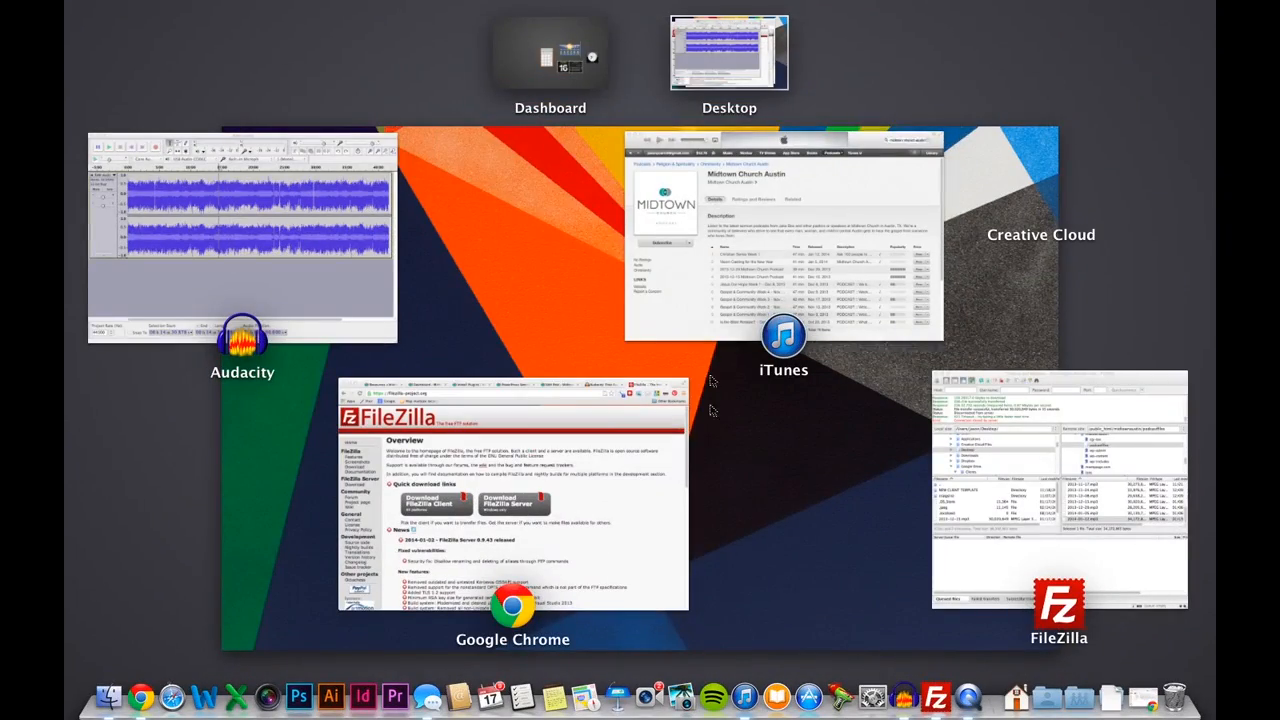
left_click(1080, 482)
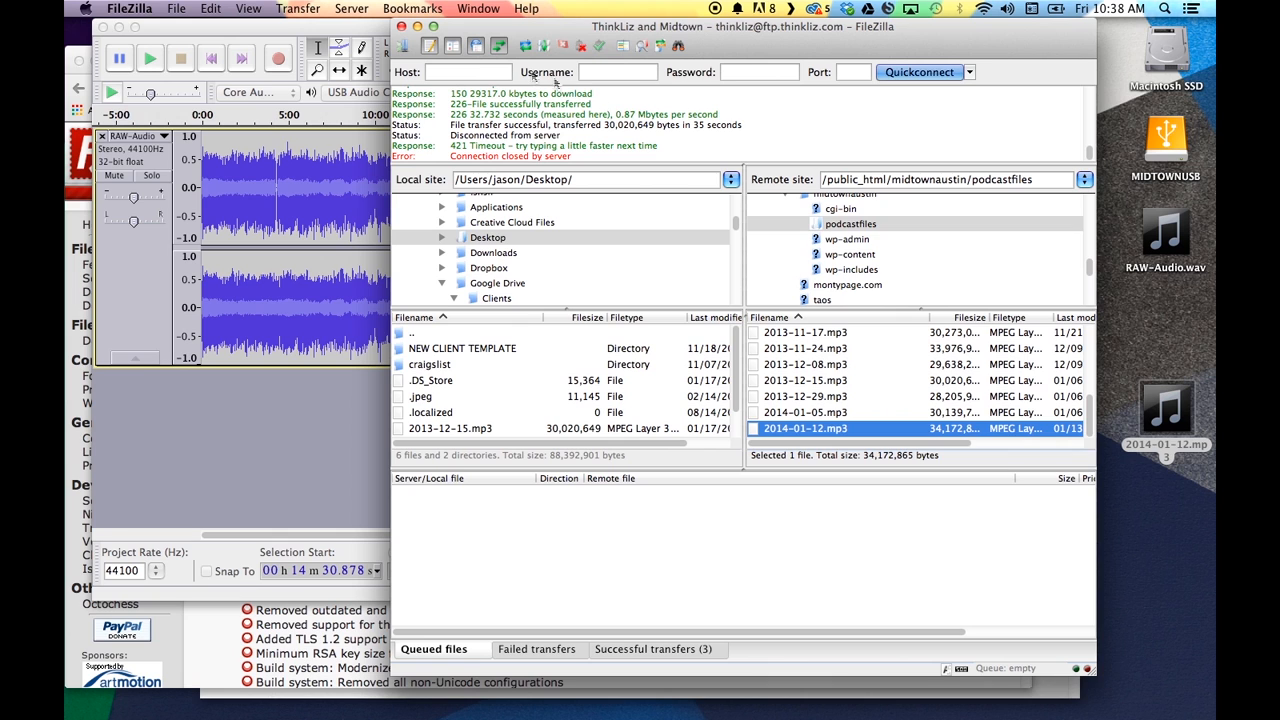
left_click(404, 47)
left_click(684, 512)
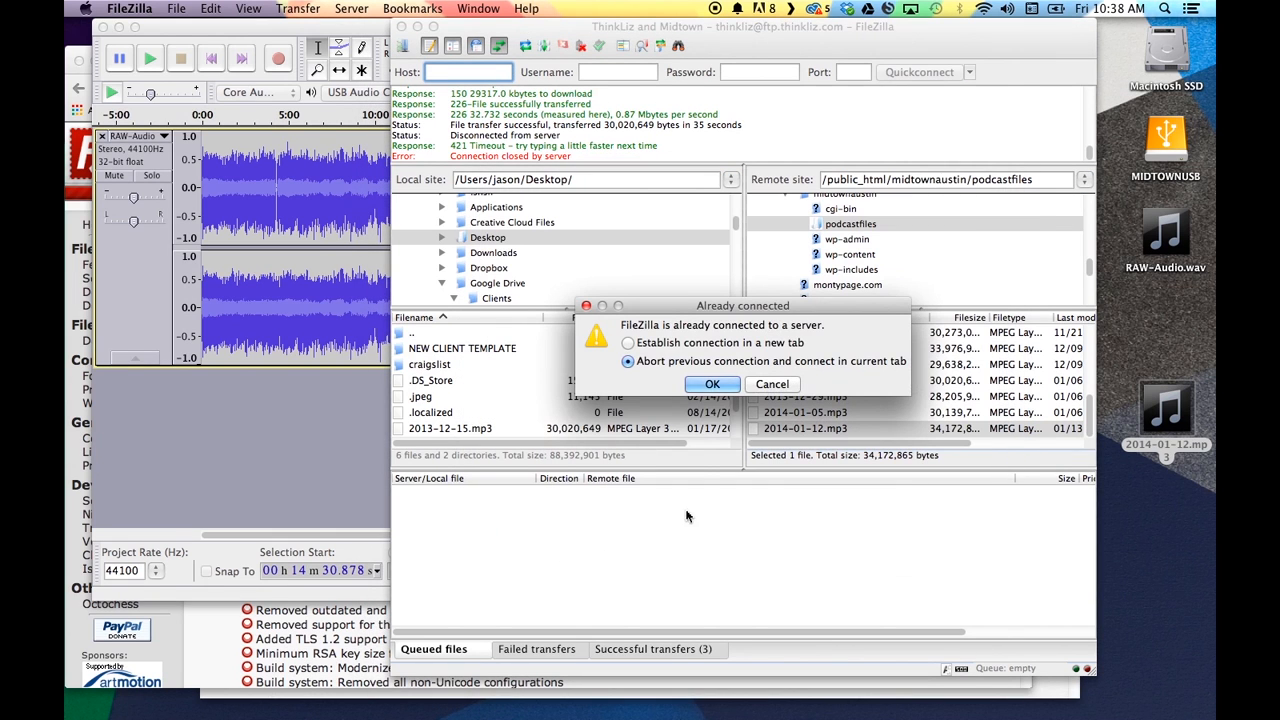
left_click(697, 383)
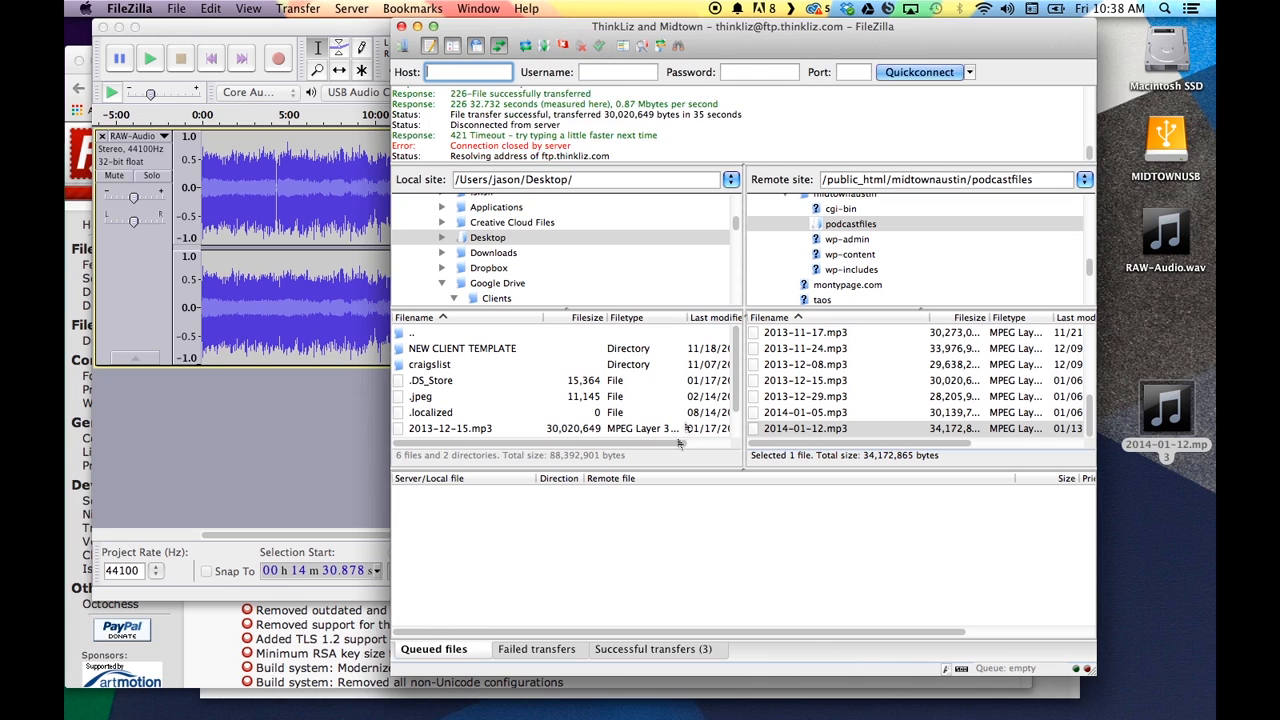
Open the remote folder /public_html/midtownaustin/podcastfiles and try to upload 2014-01-12.mp3 from the Desktop into it
scroll(669, 438, "down", 1)
scroll(823, 272, "down", 4)
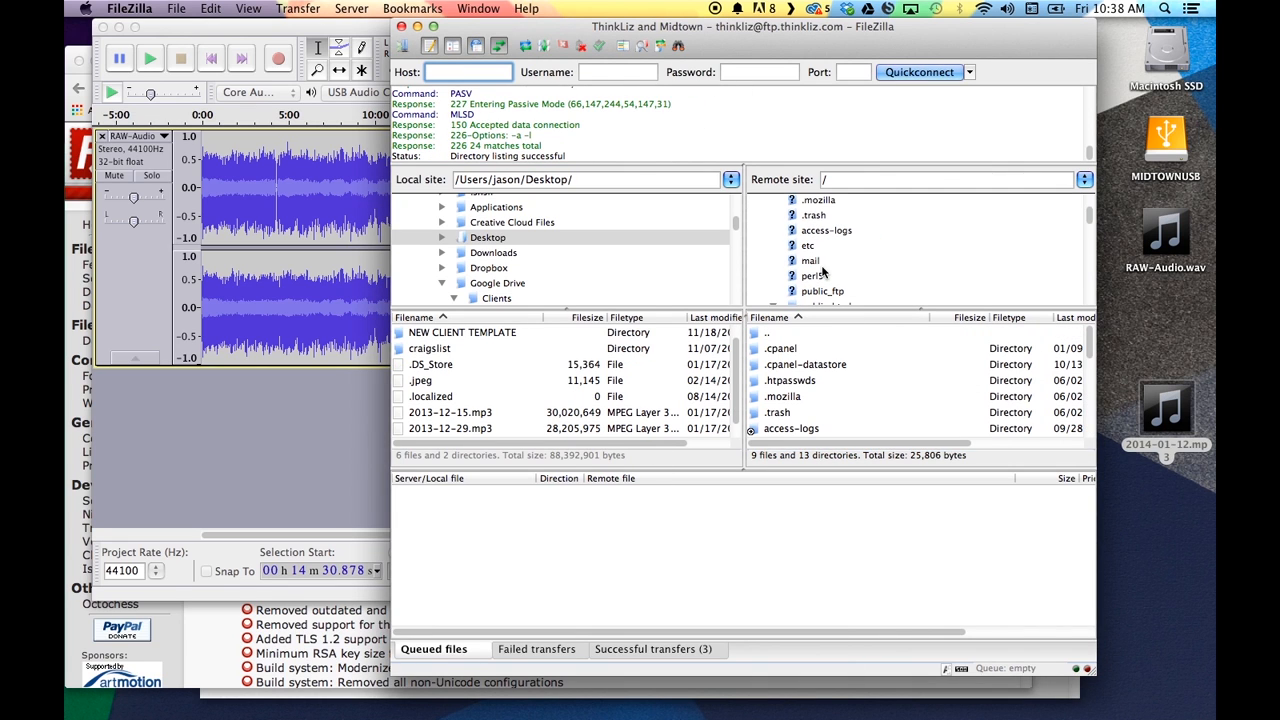
scroll(823, 276, "down", 5)
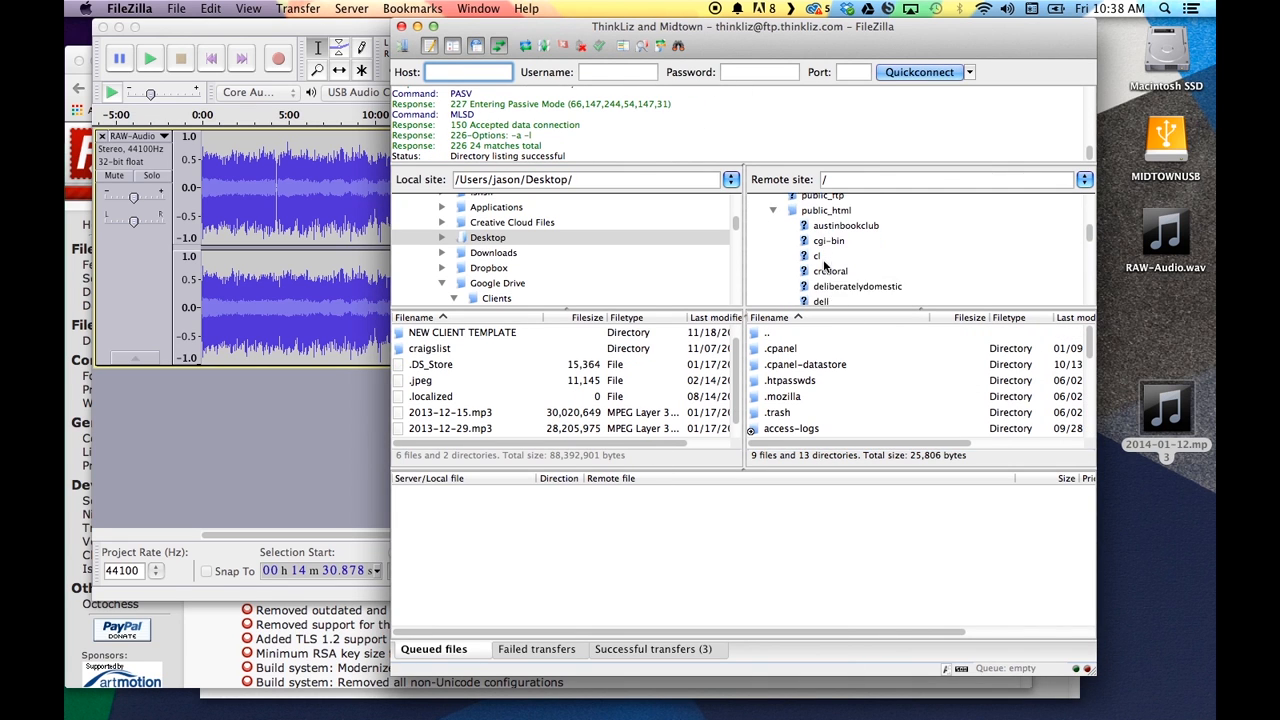
scroll(828, 275, "down", 5)
left_click(835, 272)
scroll(836, 262, "down", 3)
left_click(838, 208)
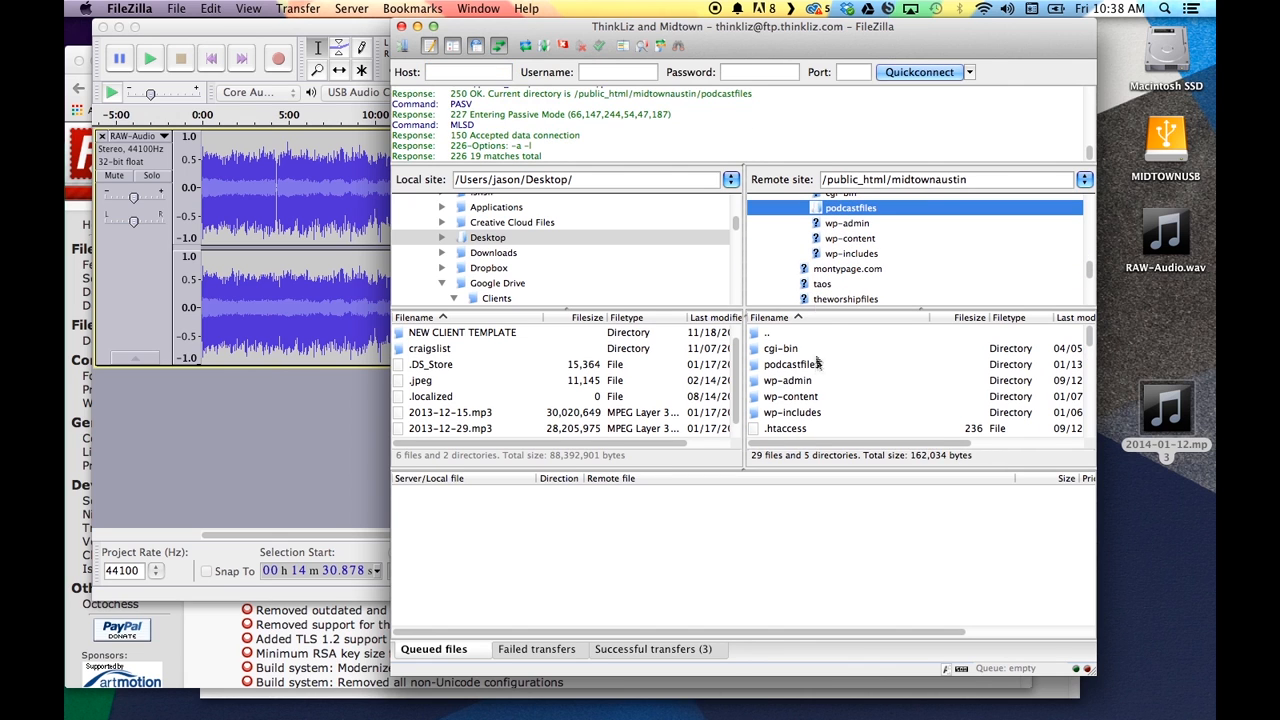
scroll(803, 382, "down", 1)
scroll(925, 392, "down", 5)
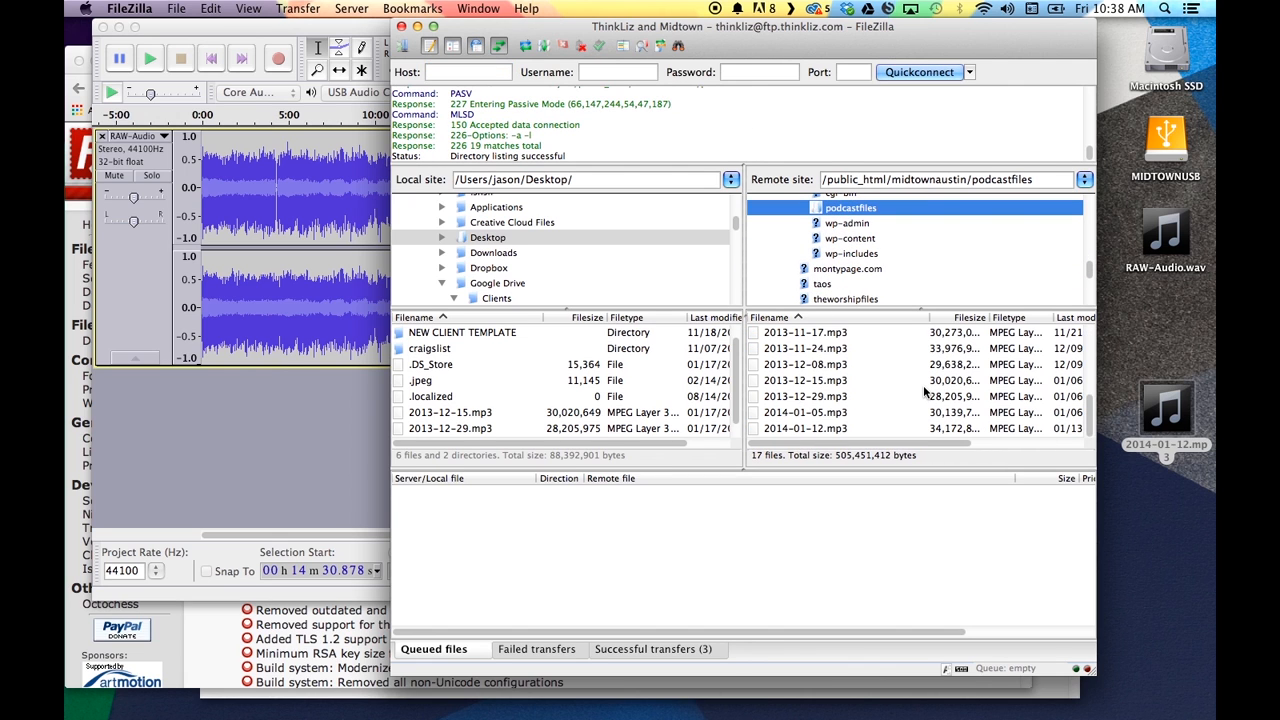
left_click_drag(1166, 408, 910, 402)
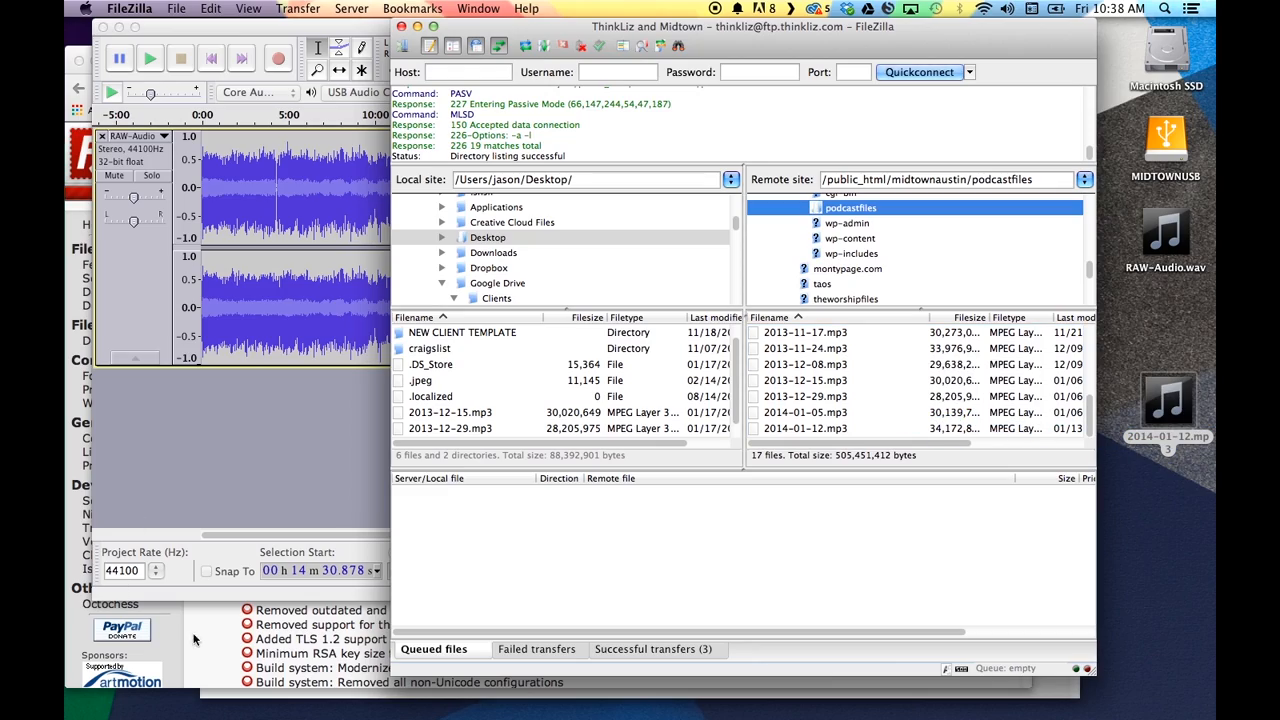
Switch to Chrome and bring up the WordPress edit page of the Christian Series Week 1 post
key("ctrl+Up")
left_click(514, 440)
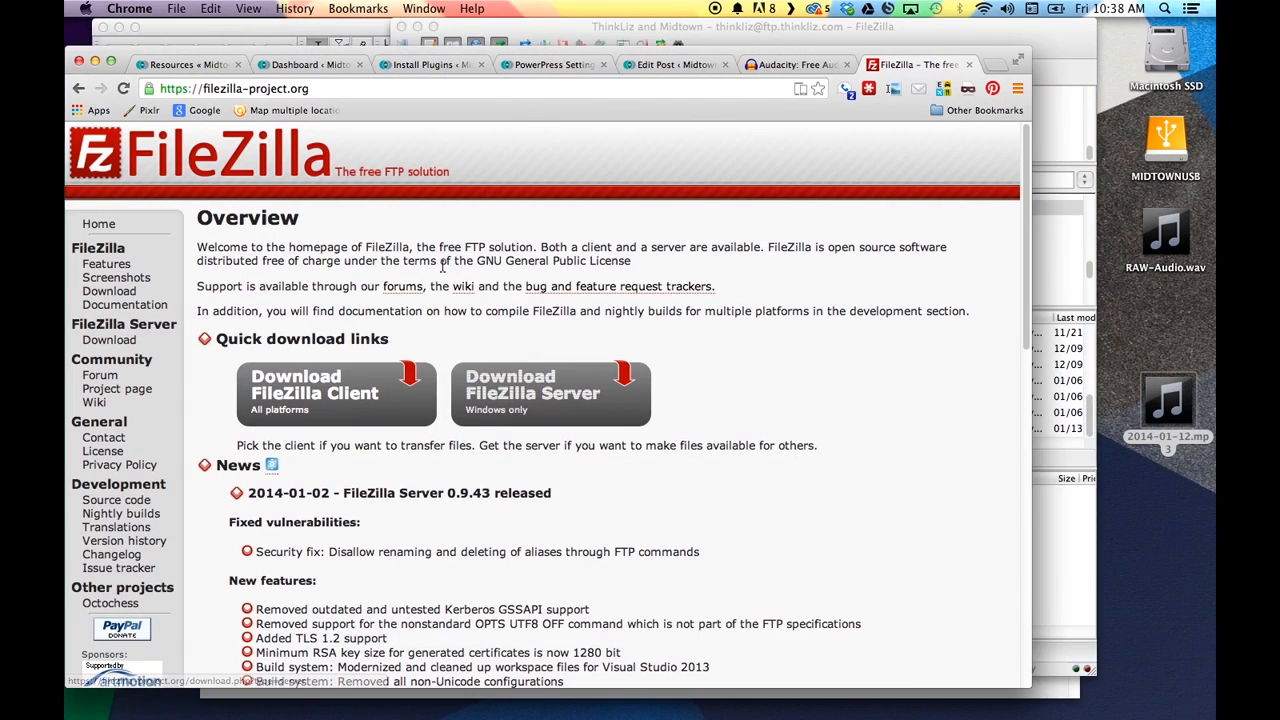
left_click(548, 66)
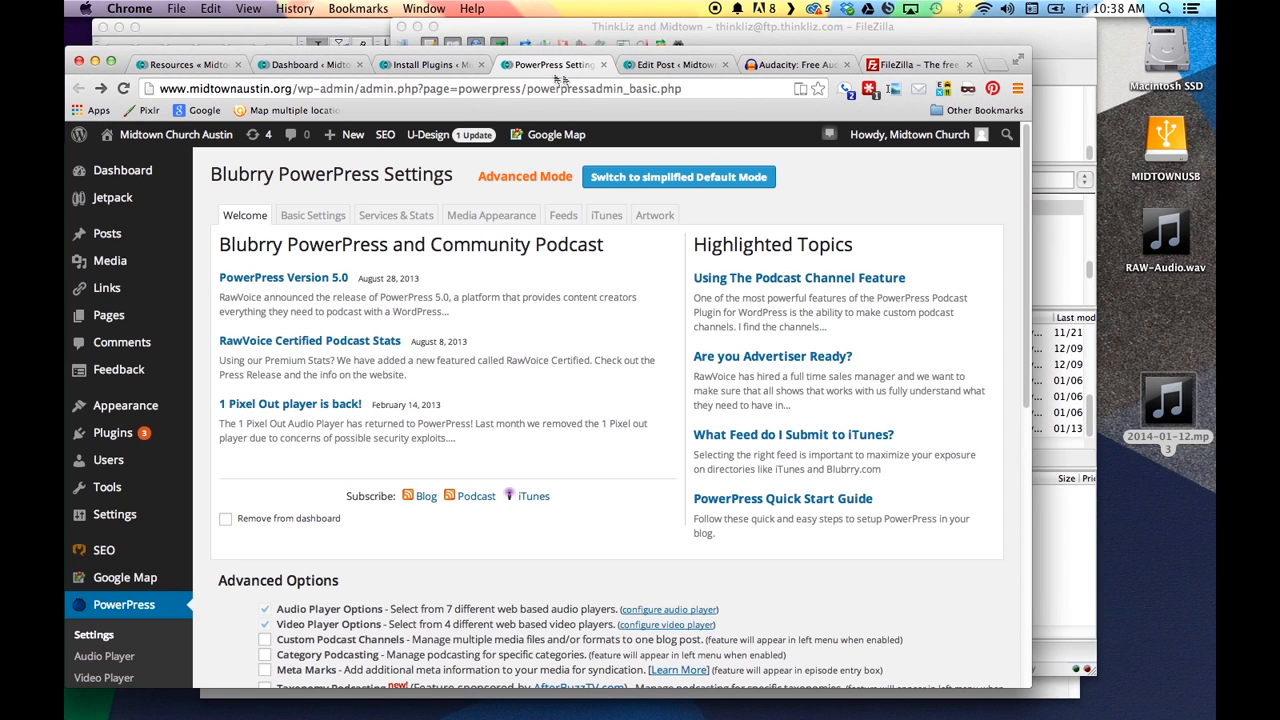
left_click(667, 70)
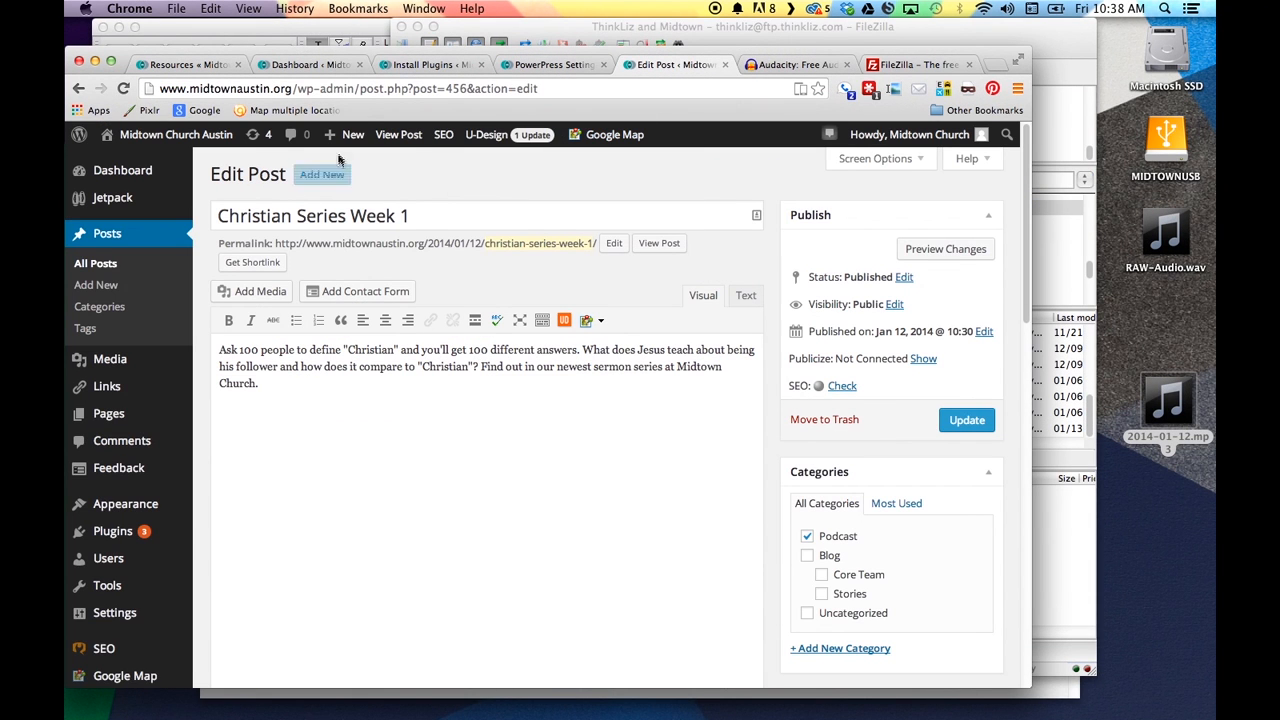
Review the new-post option and the Christian Series Week 1 post's title, body text, categories and publish date settings
mouse_move(340, 136)
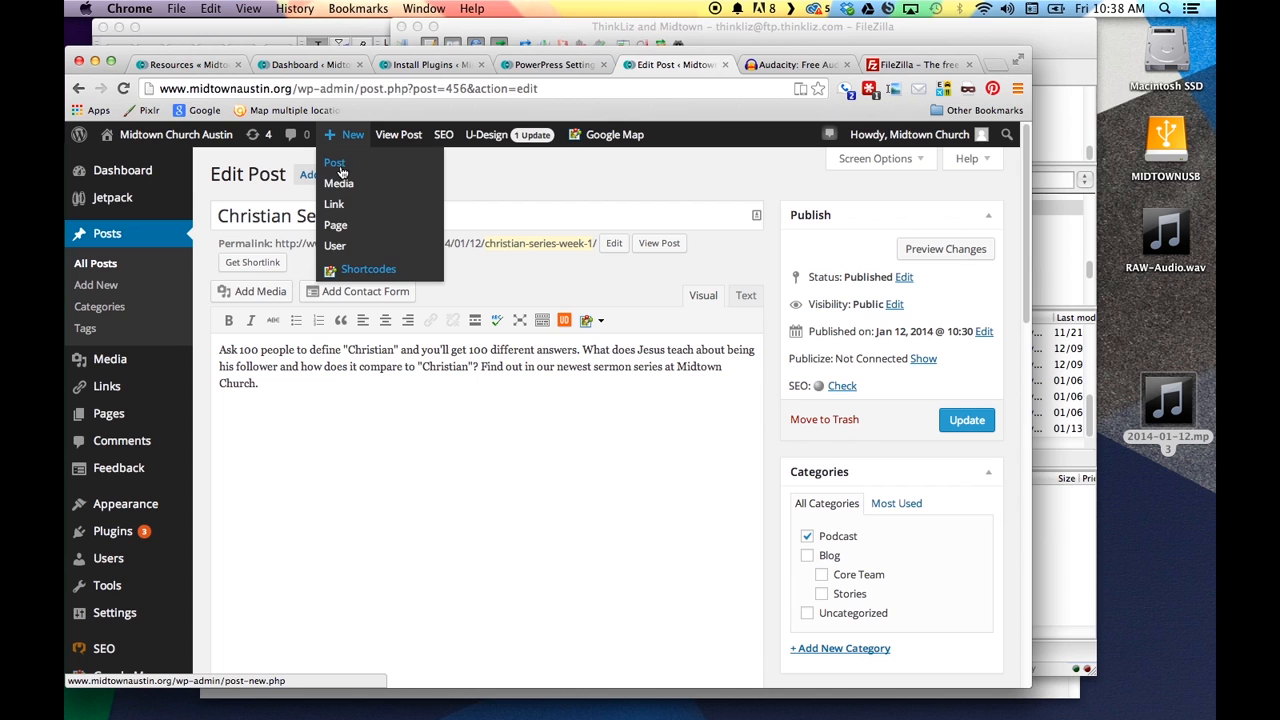
left_click(584, 215)
left_click(426, 404)
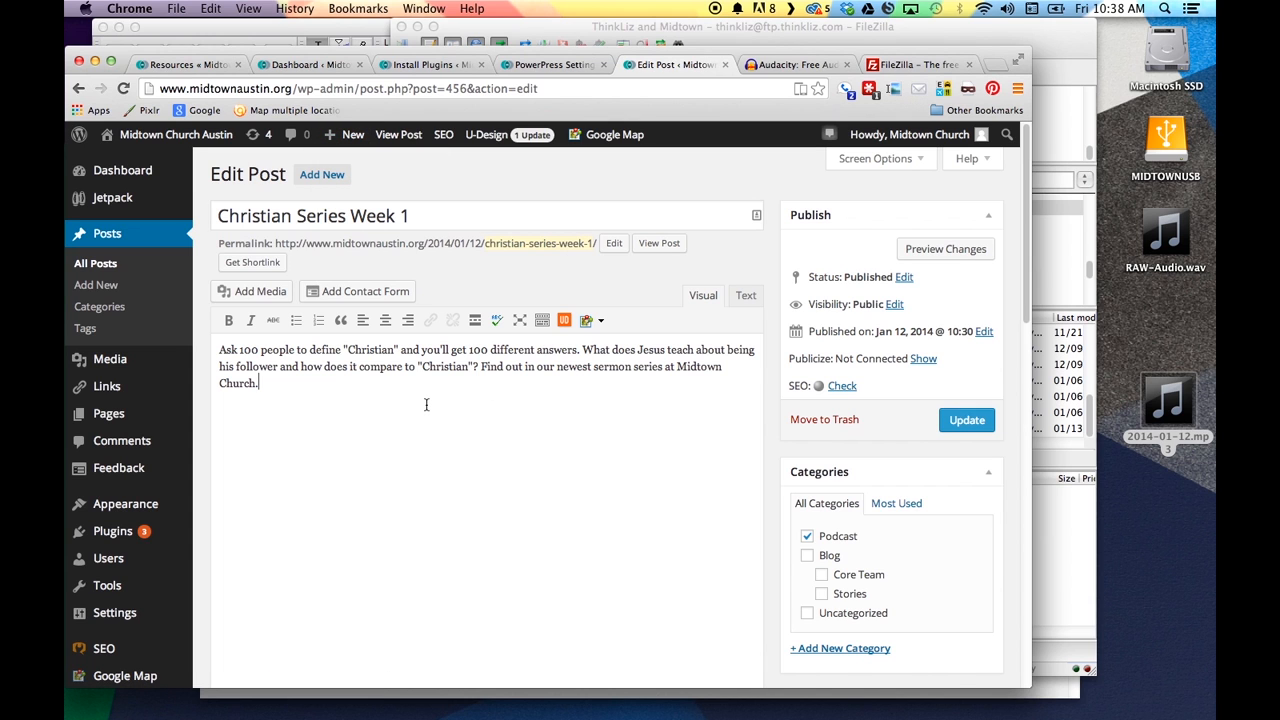
scroll(805, 480, "down", 2)
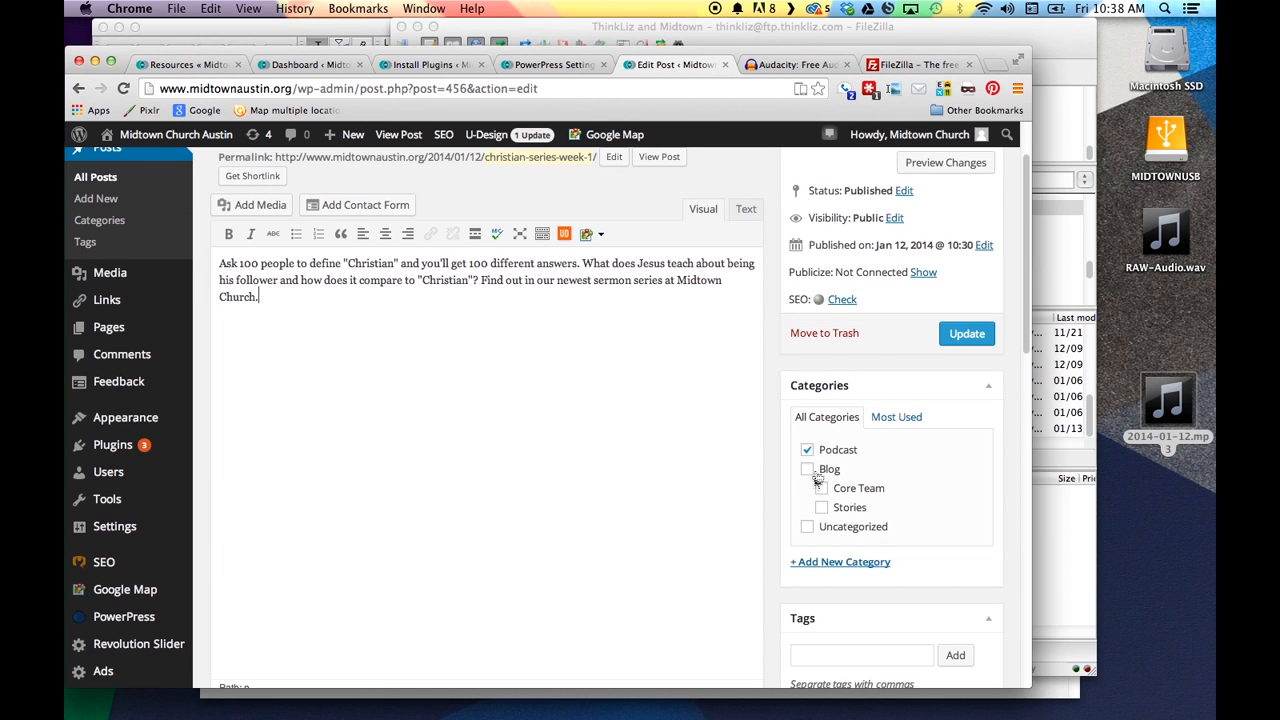
scroll(820, 458, "up", 2)
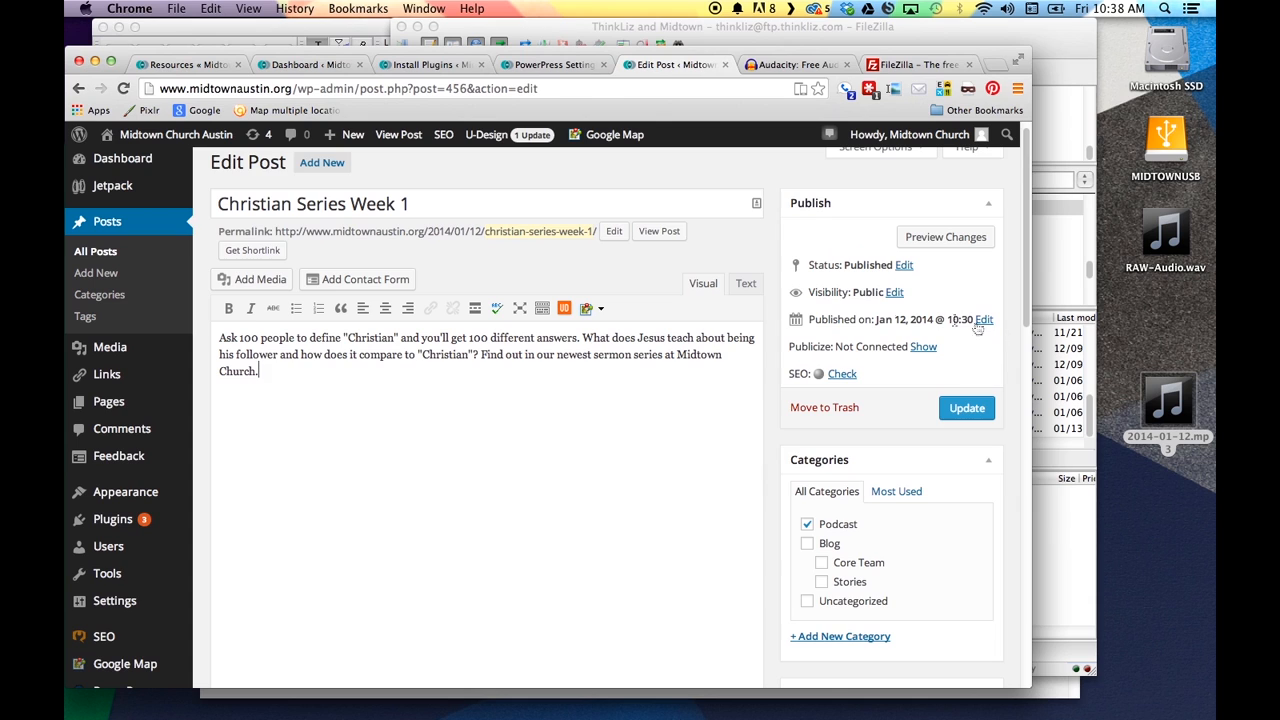
left_click(988, 320)
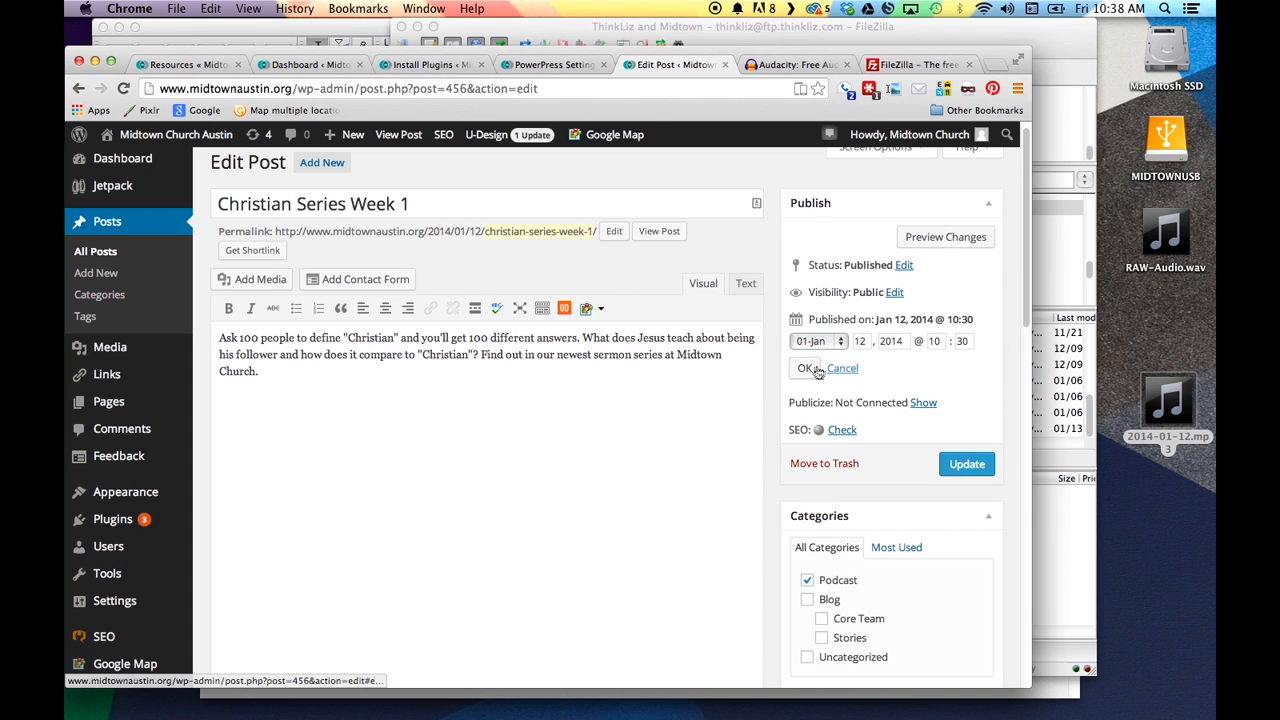
left_click(800, 368)
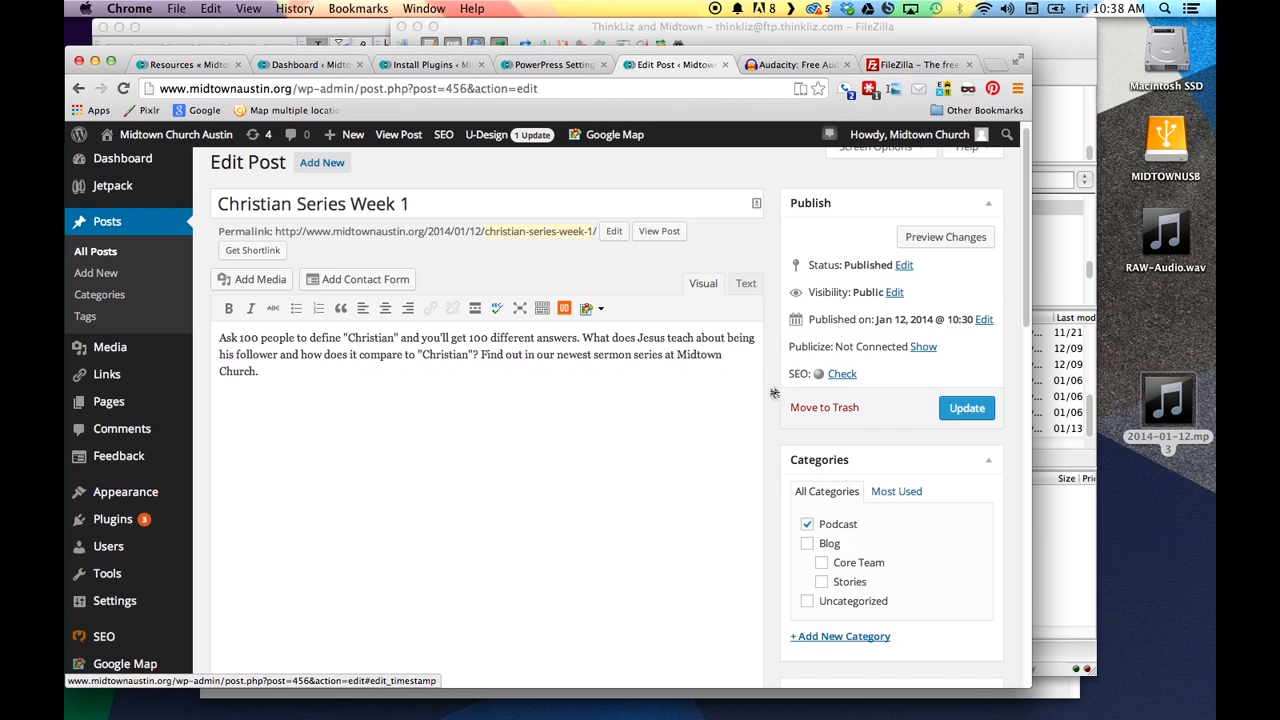
scroll(766, 389, "down", 10)
scroll(766, 394, "down", 4)
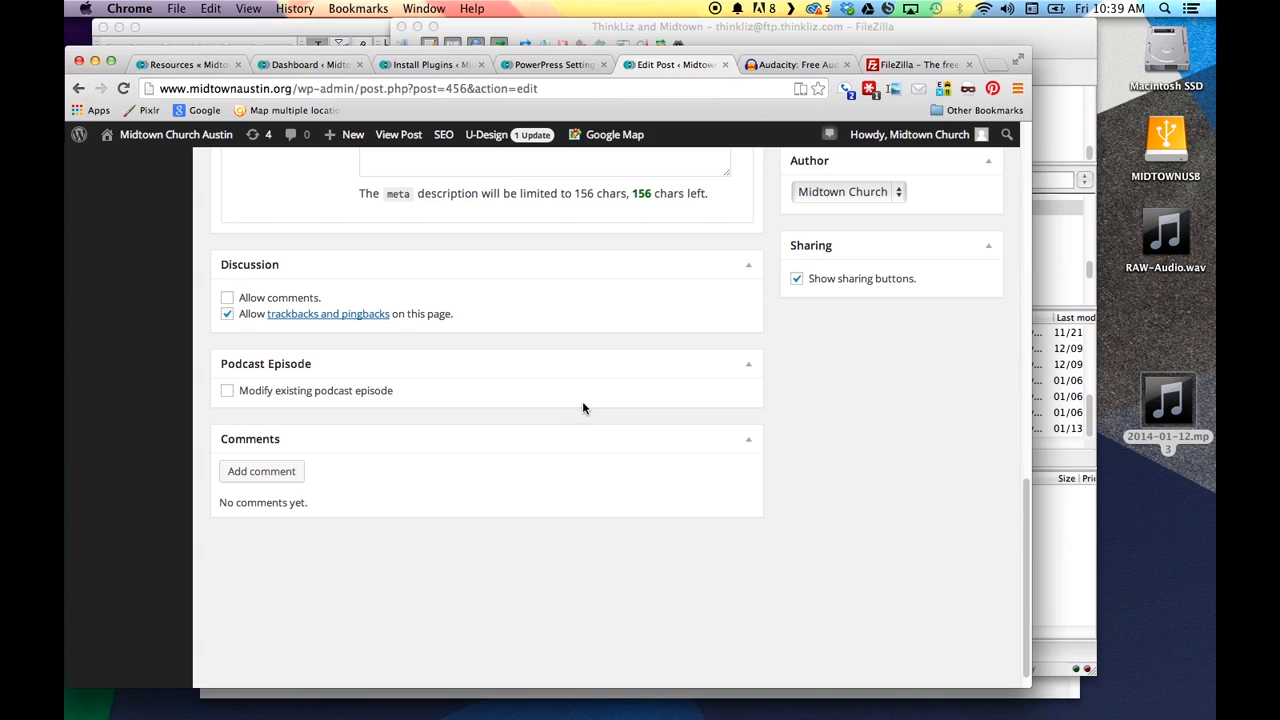
left_click(228, 391)
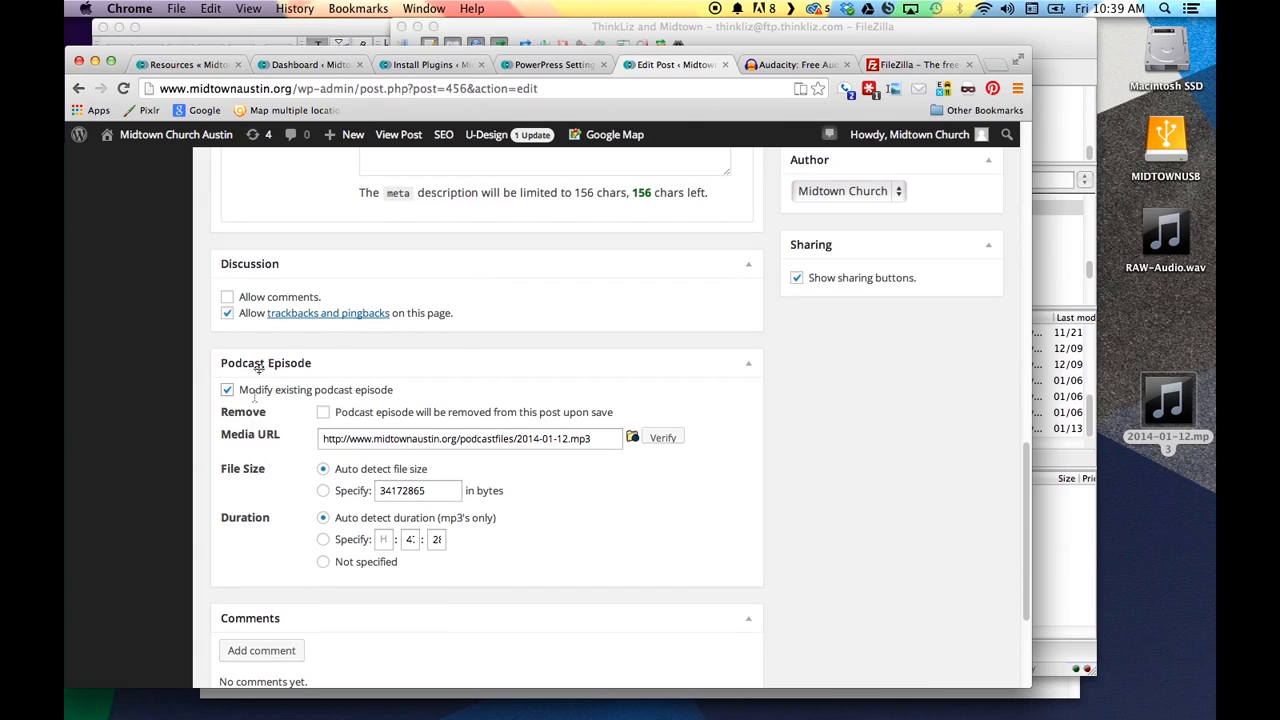
left_click_drag(332, 440, 579, 446)
left_click(622, 444)
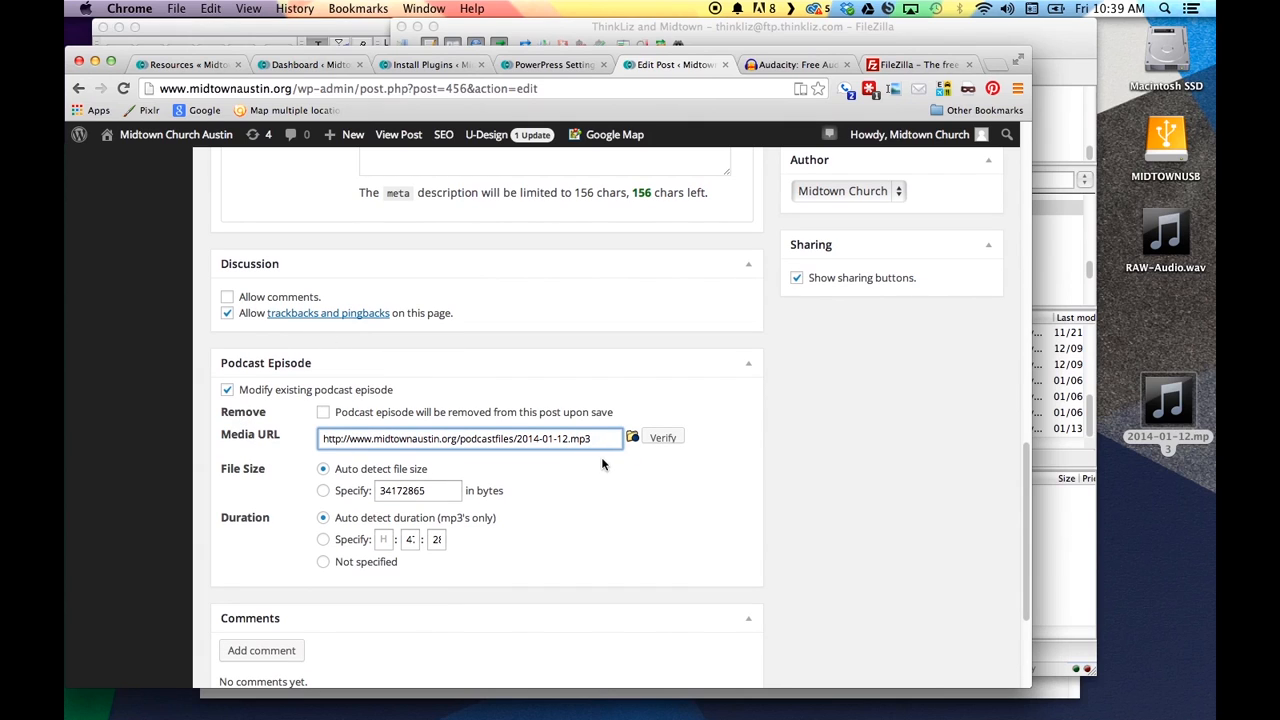
left_click(663, 439)
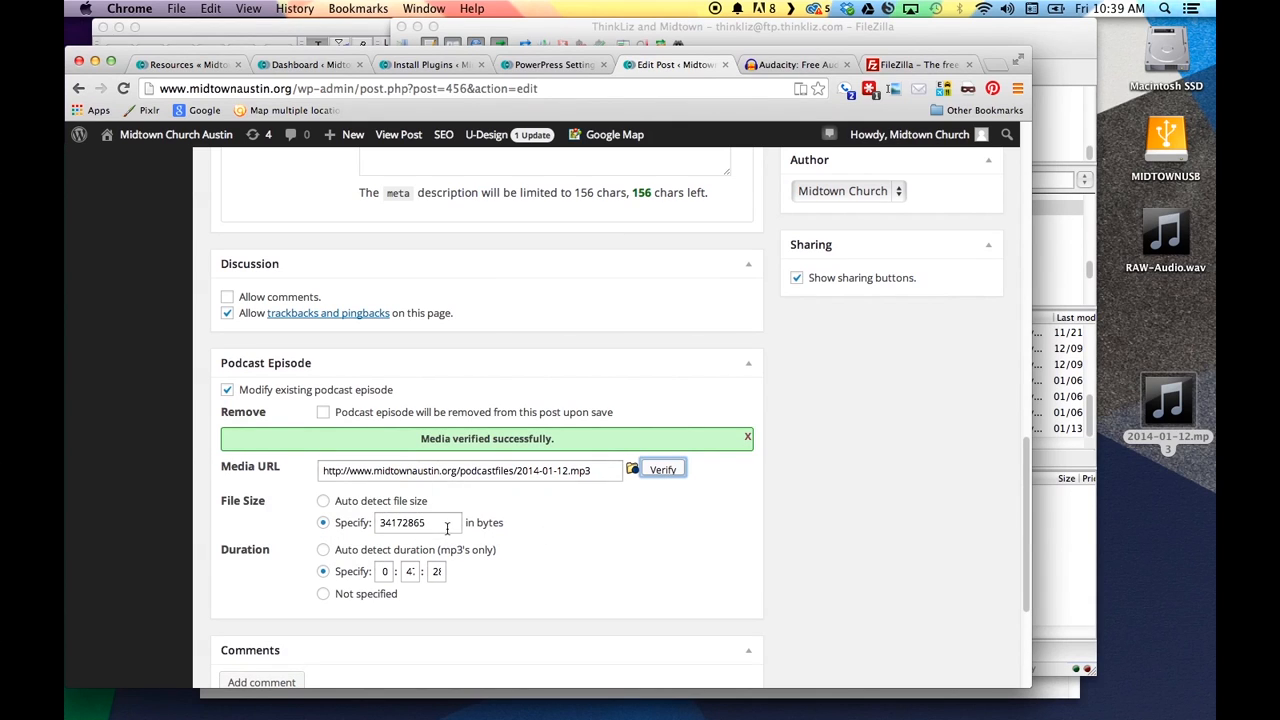
left_click(410, 571)
scroll(740, 569, "up", 15)
scroll(783, 567, "up", 3)
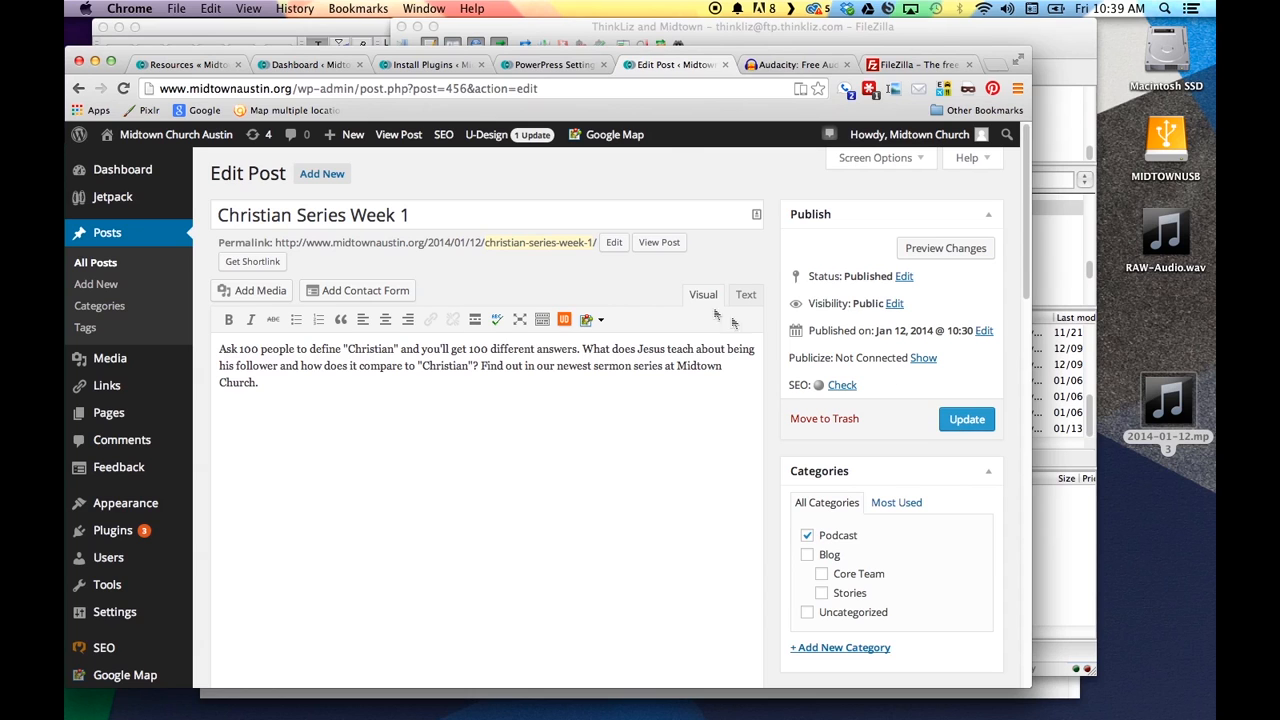
View the iTunes settings of Blubrry PowerPress, and switch to iTunes to examine the Midtown Church Austin podcast page
left_click(553, 64)
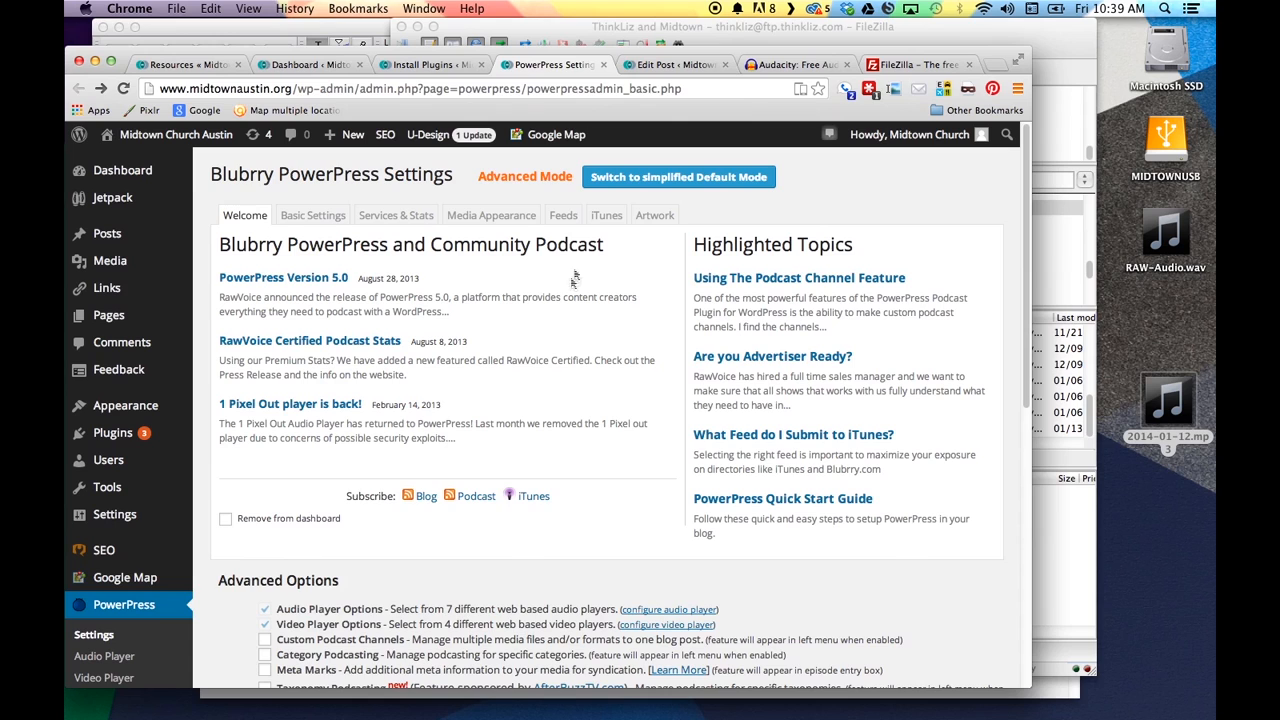
left_click(604, 219)
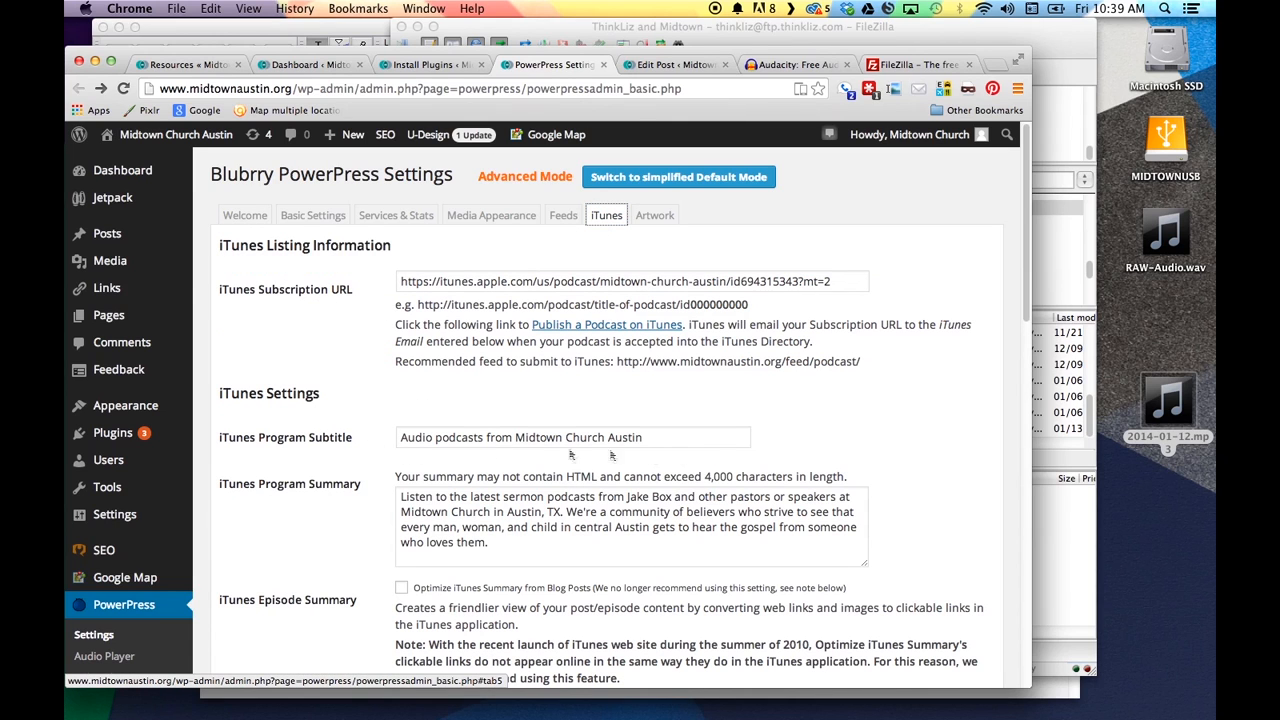
key("ctrl+Up")
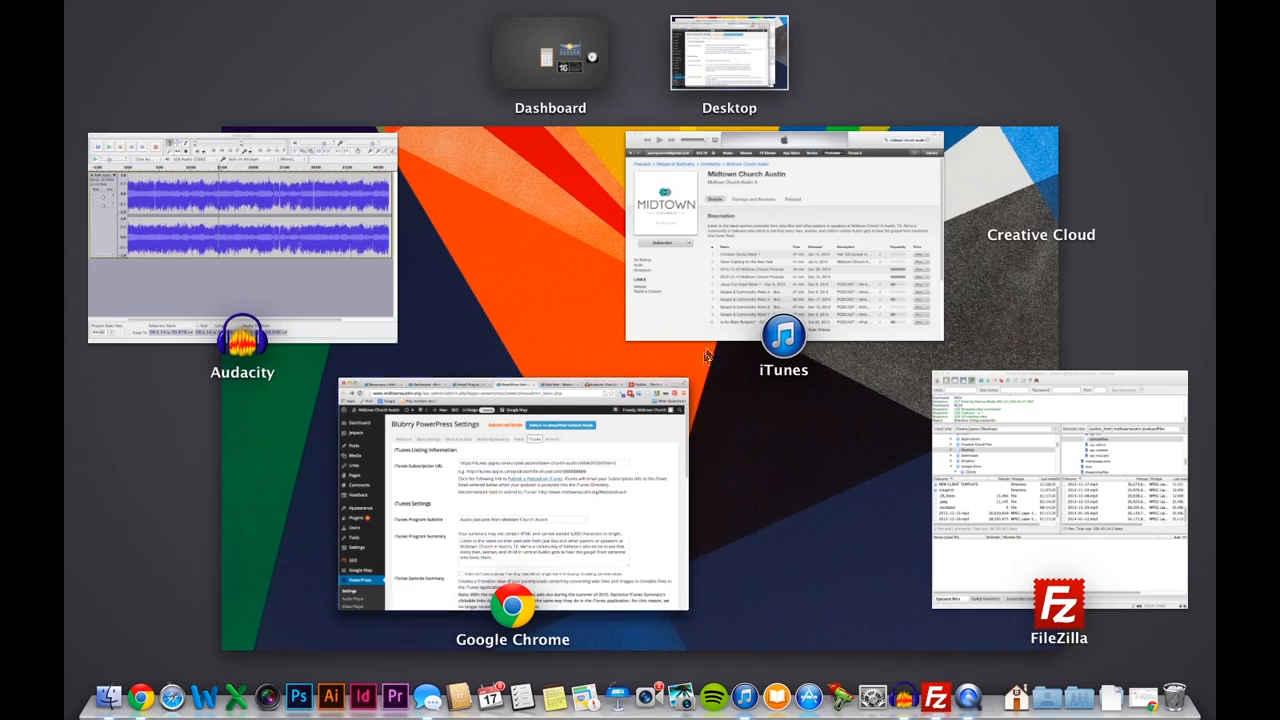
left_click(737, 249)
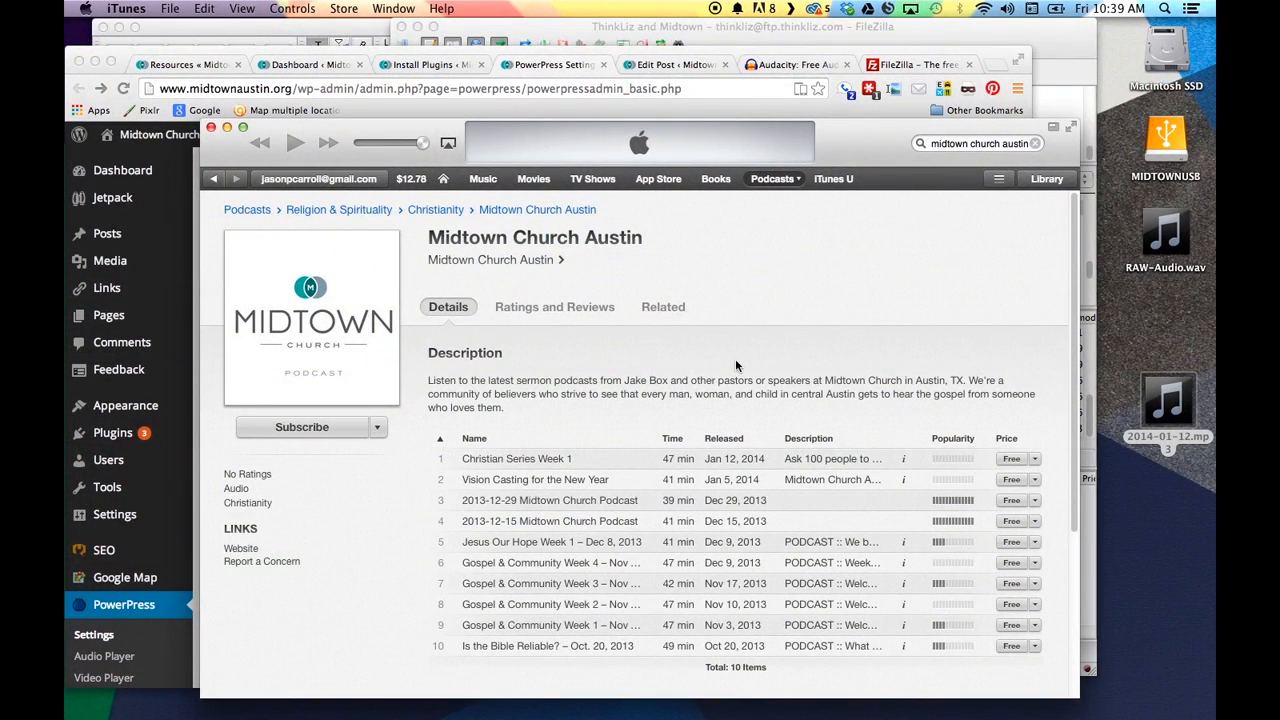